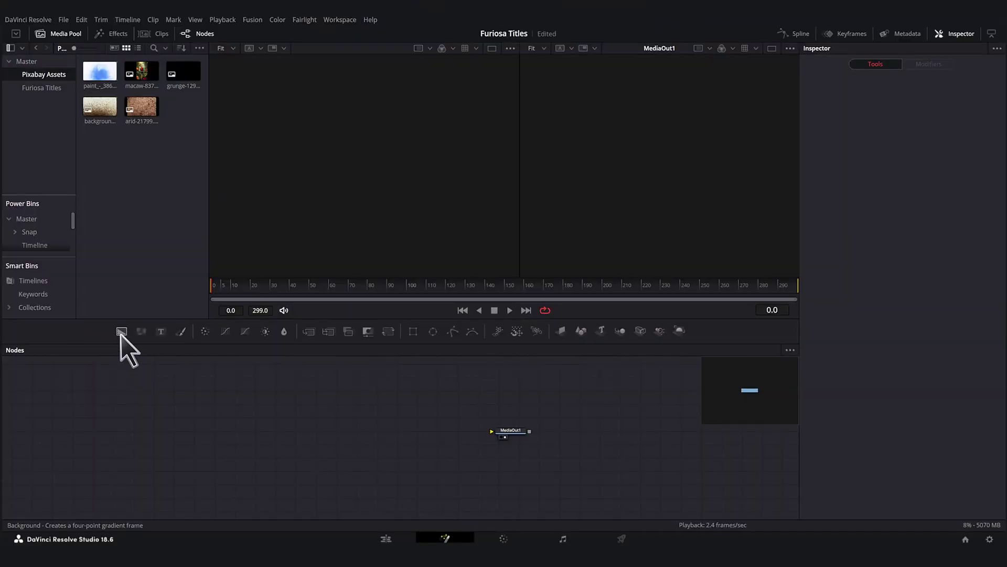
- Add a solid black Background node with full alpha, connect it to MediaOut1 and place it well before the output
{"action": "left_click_drag", "start_coordinate": [121, 335], "coordinate": [505, 430]}
{"action": "left_click_drag", "start_coordinate": [223, 429], "coordinate": [216, 429]}
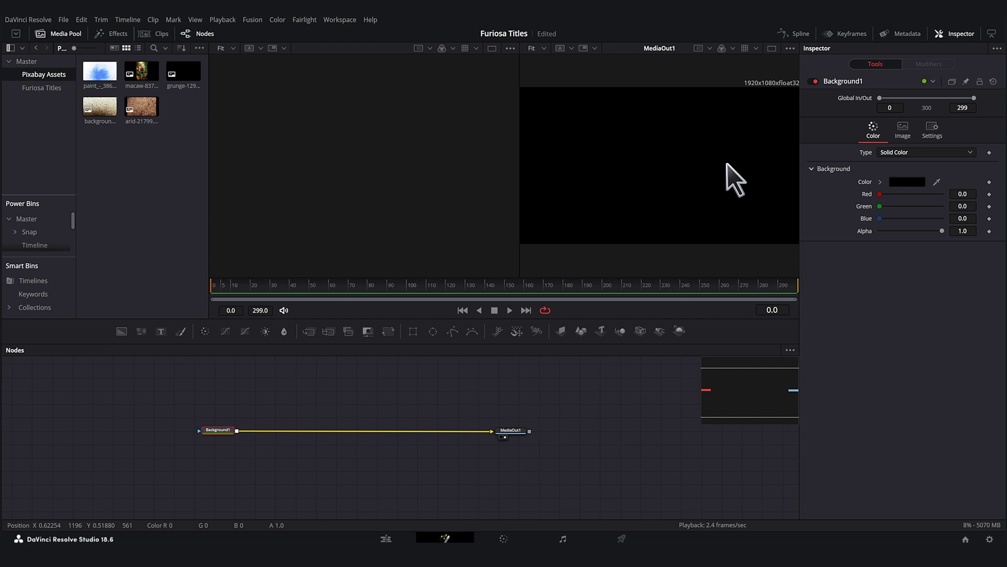
{"action": "mouse_move", "coordinate": [943, 231]}
{"action": "left_mouse_down"}
{"action": "mouse_move", "coordinate": [868, 234]}
{"action": "mouse_move", "coordinate": [956, 233]}
{"action": "left_mouse_up"}
{"action": "left_click", "coordinate": [296, 373]}
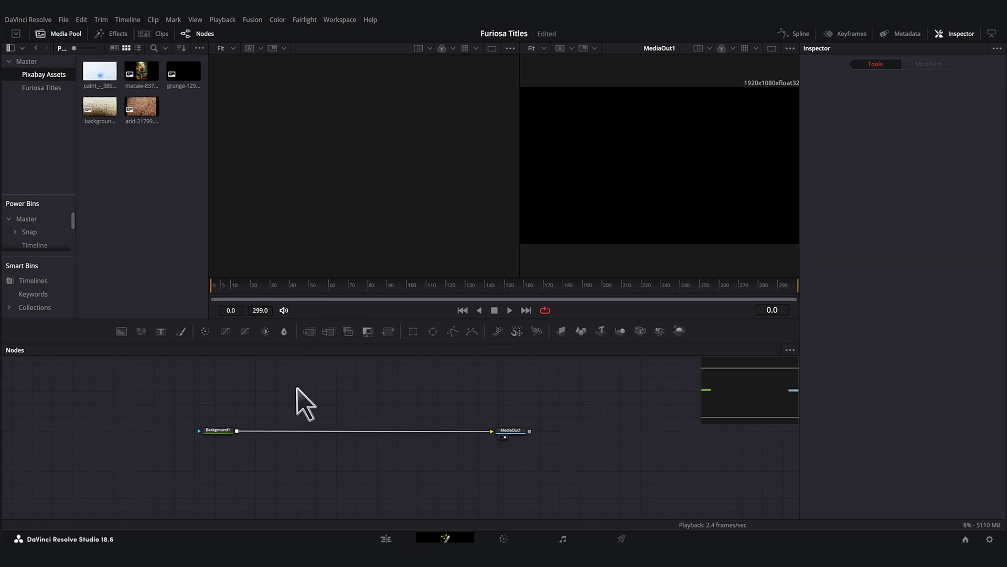
- Add the macaw-8374506.jpg image to the node graph with a preview, plus a Text+ node below the main line
{"action": "left_click_drag", "start_coordinate": [206, 162], "coordinate": [264, 392]}
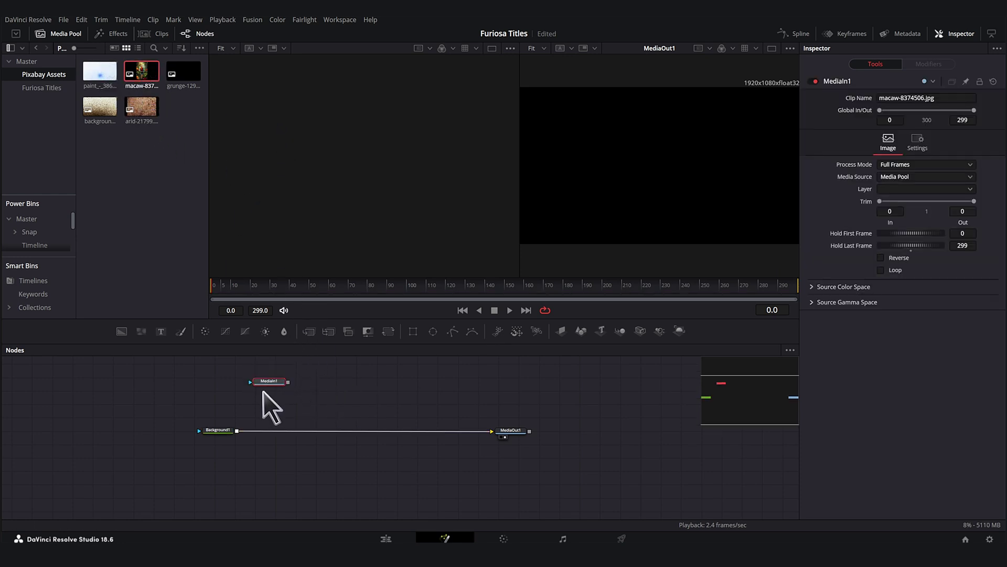
{"action": "left_click", "coordinate": [260, 388]}
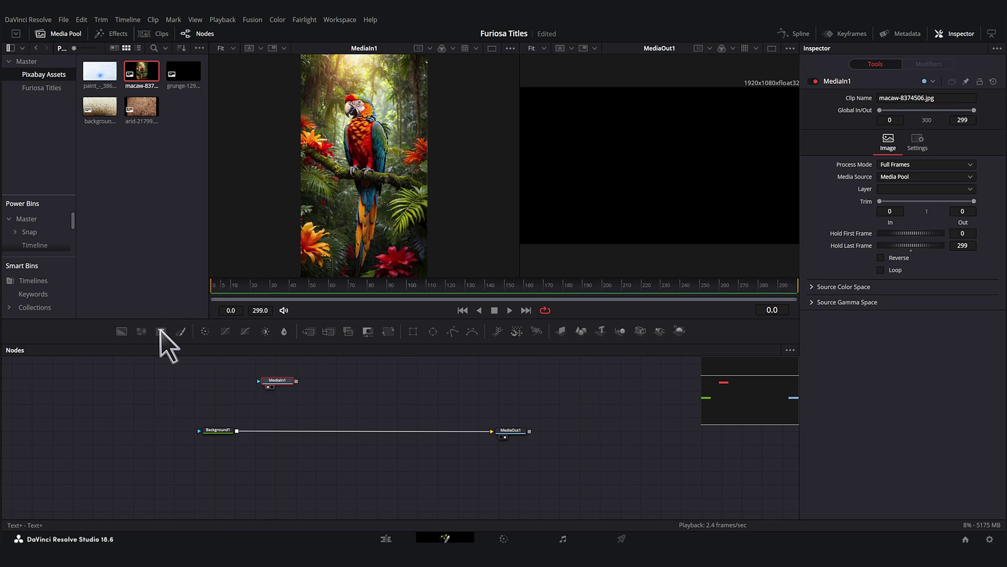
{"action": "left_click_drag", "start_coordinate": [161, 332], "coordinate": [273, 468]}
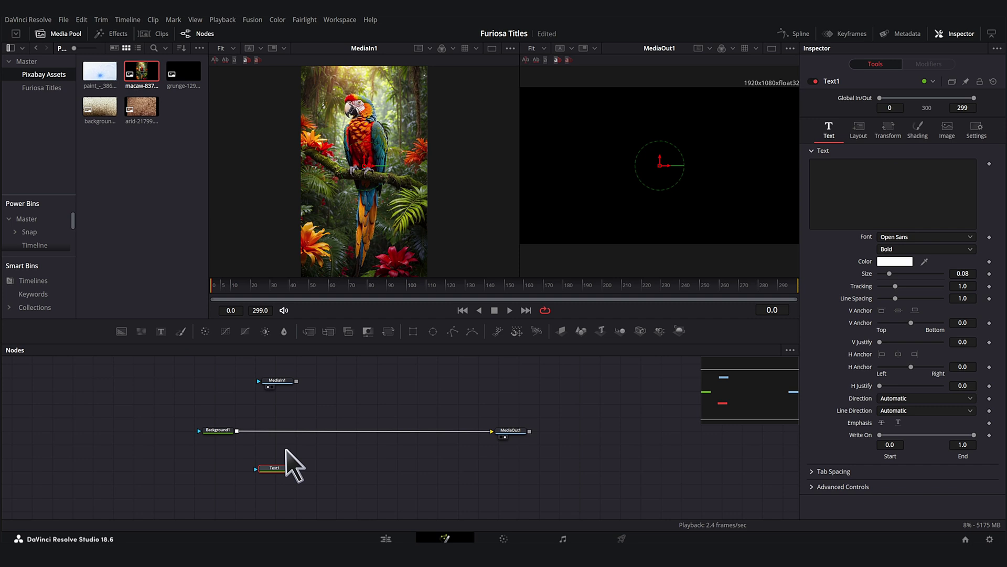
- Insert a Merge node after Background1, connecting the macaw image as its foreground and Text1 as its effect mask
{"action": "left_click_drag", "start_coordinate": [311, 332], "coordinate": [303, 433]}
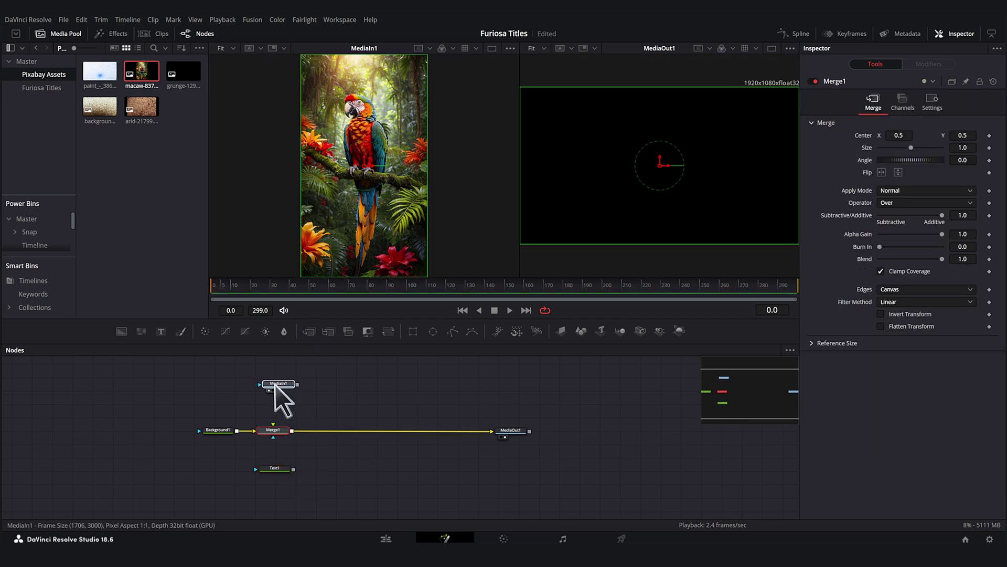
{"action": "left_click", "coordinate": [277, 383]}
{"action": "left_click_drag", "start_coordinate": [298, 385], "coordinate": [274, 423]}
{"action": "left_click_drag", "start_coordinate": [293, 471], "coordinate": [274, 439]}
- Enter "FURIOSA" and "TITLES" on two lines in the Text1 node
{"action": "left_click", "coordinate": [274, 468]}
{"action": "type", "text": "F"}
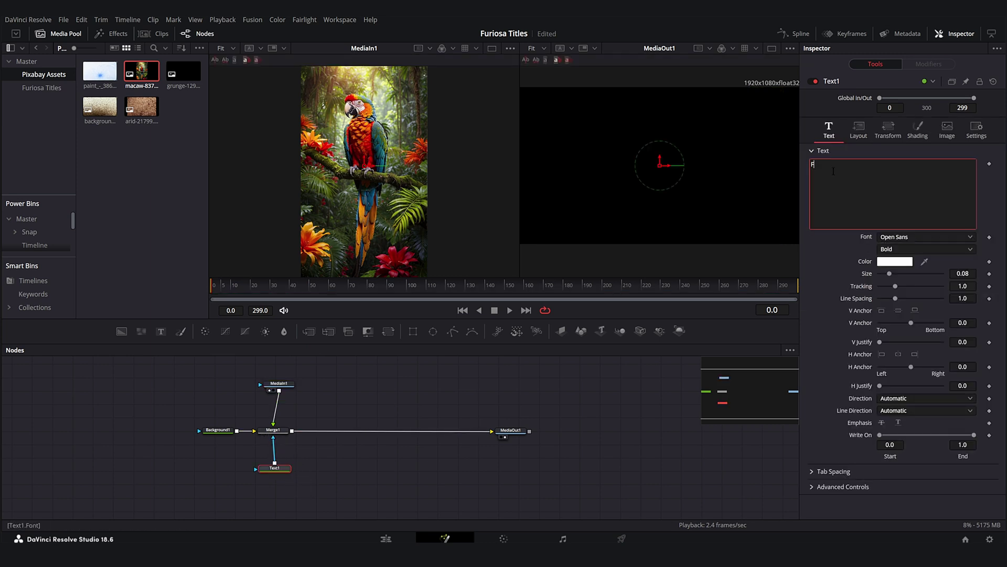
{"action": "type", "text": "URIOSA"}
{"action": "key", "text": "Return"}
{"action": "type", "text": "TITLES"}
- Format Text1 in Agency FB with a size of about 0.35 and line spacing of about 0.88
{"action": "left_click", "coordinate": [918, 236]}
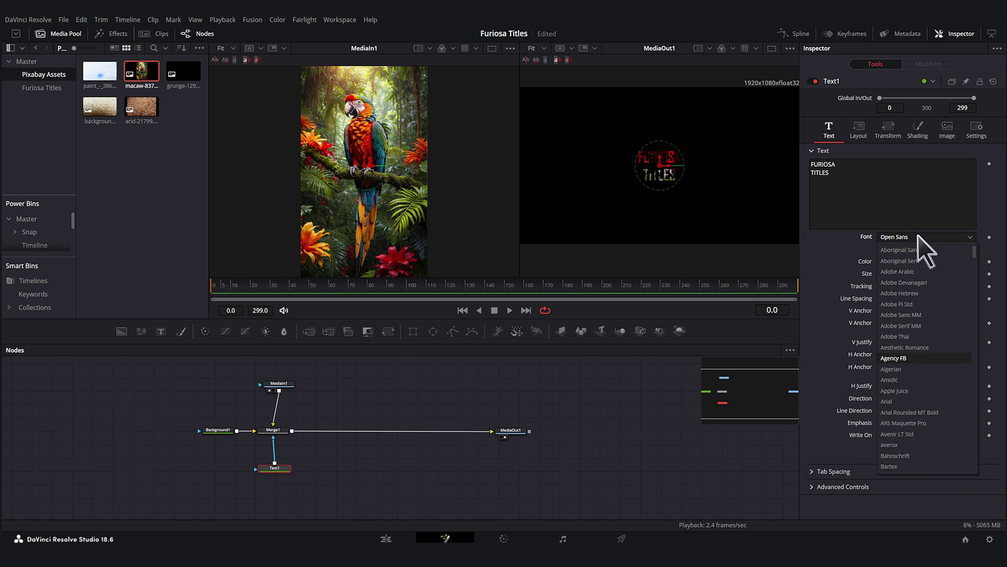
{"action": "key", "text": "Return"}
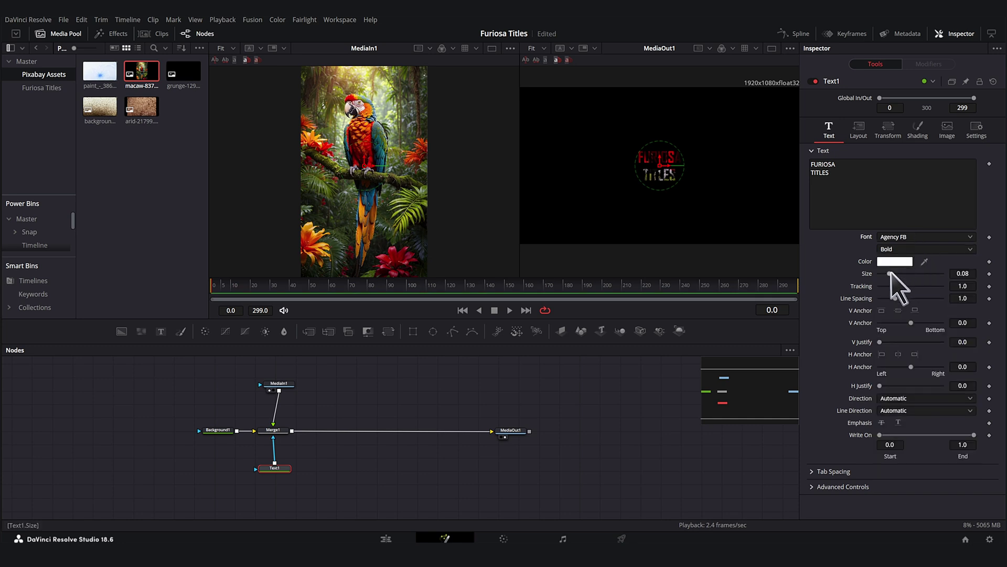
{"action": "left_click_drag", "start_coordinate": [890, 273], "coordinate": [889, 297]}
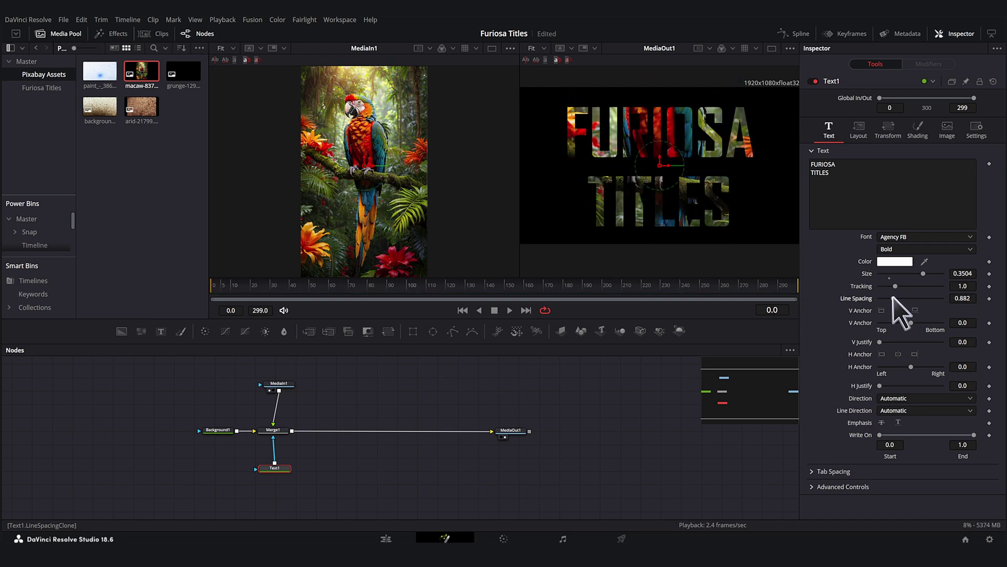
- Reposition Merge1's foreground to about X 0.52, Y 0.03 and scale it to 0.97, keeping the Normal apply mode
{"action": "left_click", "coordinate": [273, 429]}
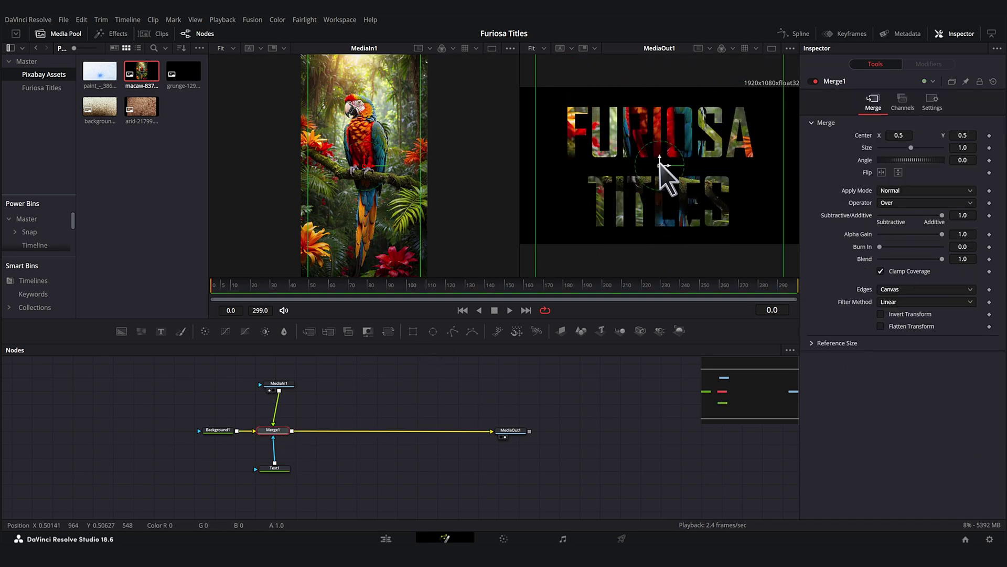
{"action": "left_click_drag", "start_coordinate": [660, 165], "coordinate": [665, 237]}
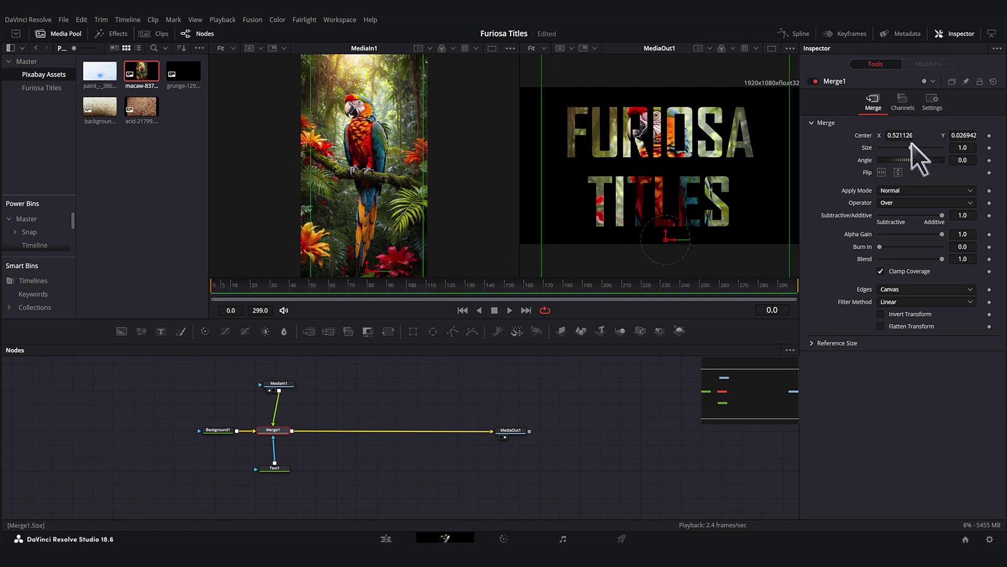
{"action": "mouse_move", "coordinate": [911, 148]}
{"action": "left_mouse_down"}
{"action": "mouse_move", "coordinate": [896, 150]}
{"action": "mouse_move", "coordinate": [909, 151]}
{"action": "left_mouse_up"}
{"action": "left_click", "coordinate": [907, 189]}
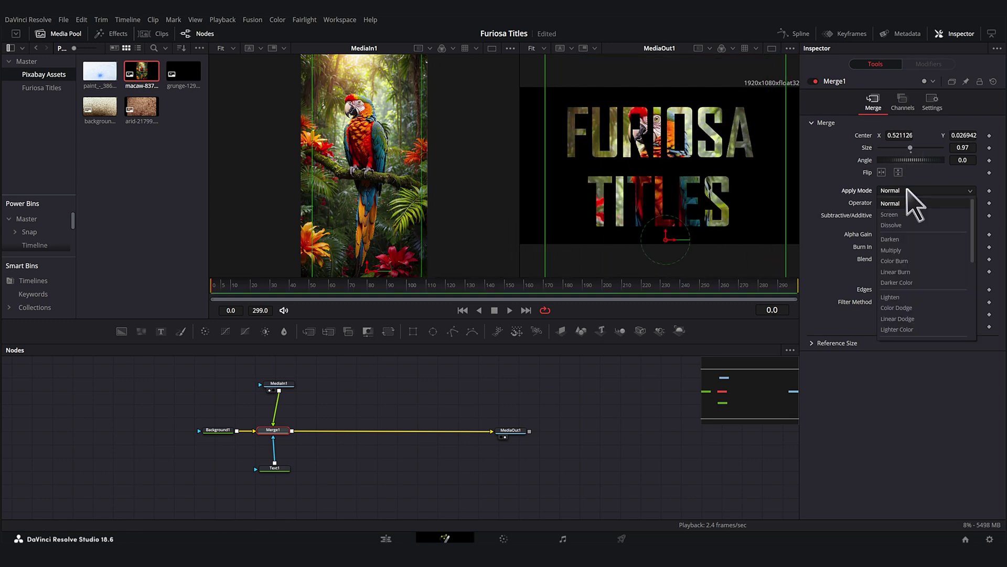
{"action": "left_click", "coordinate": [899, 203]}
- Add the "furiosa trailer example.JPG" reference from the Furiosa Titles bin to the node graph and preview it beside the output
{"action": "left_click", "coordinate": [41, 88]}
{"action": "left_click_drag", "start_coordinate": [99, 72], "coordinate": [225, 389]}
{"action": "left_click", "coordinate": [218, 392]}
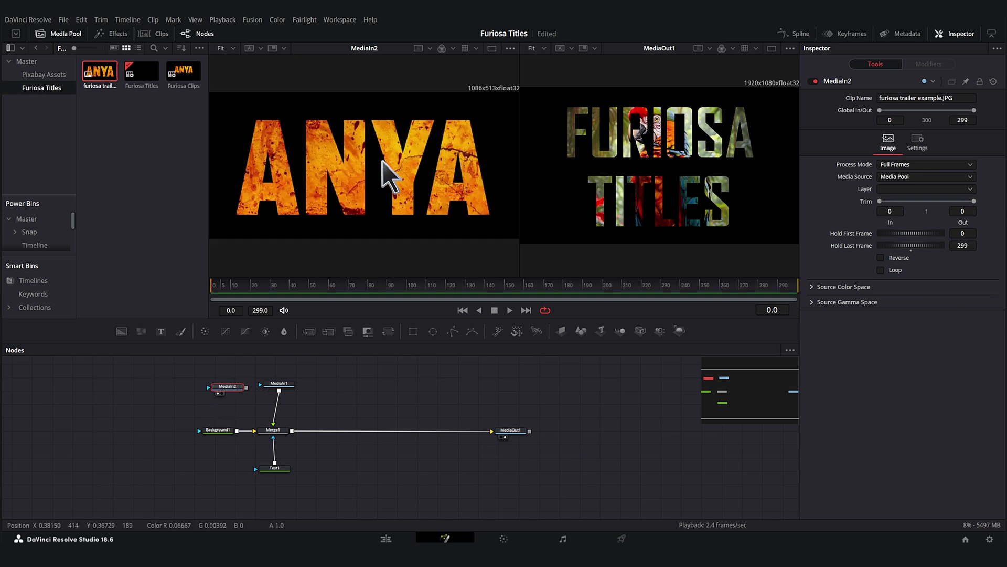
- Replace the macaw image with a new Background node connected to Merge1's foreground input
{"action": "left_click", "coordinate": [283, 384]}
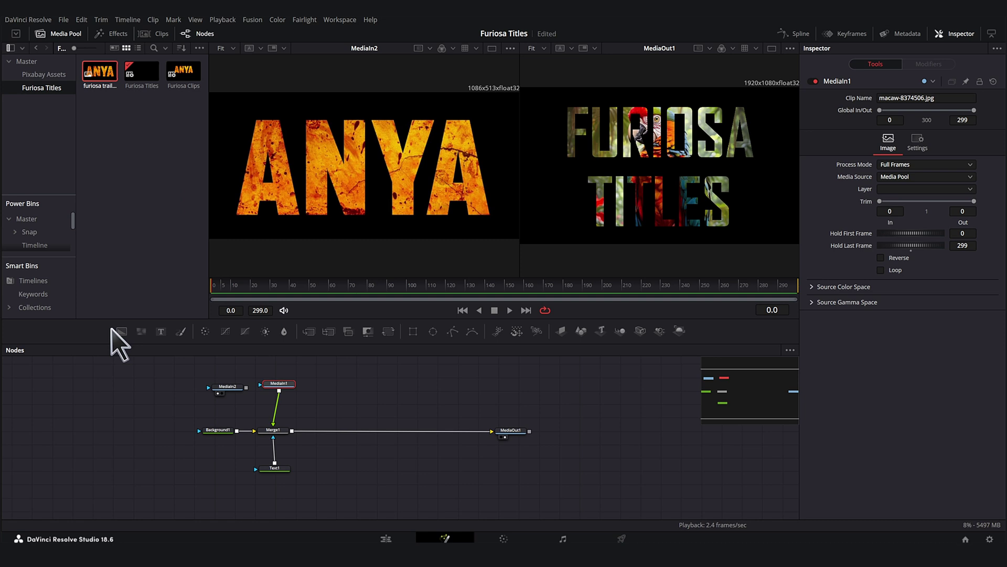
{"action": "left_click_drag", "start_coordinate": [121, 331], "coordinate": [169, 390]}
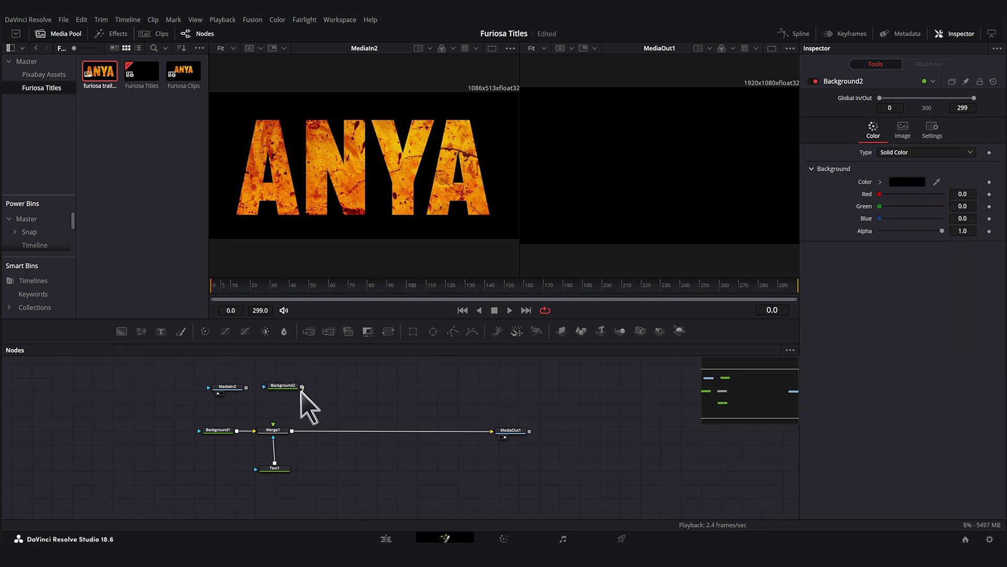
{"action": "left_click_drag", "start_coordinate": [301, 388], "coordinate": [275, 425]}
{"action": "left_click_drag", "start_coordinate": [275, 425], "coordinate": [274, 425]}
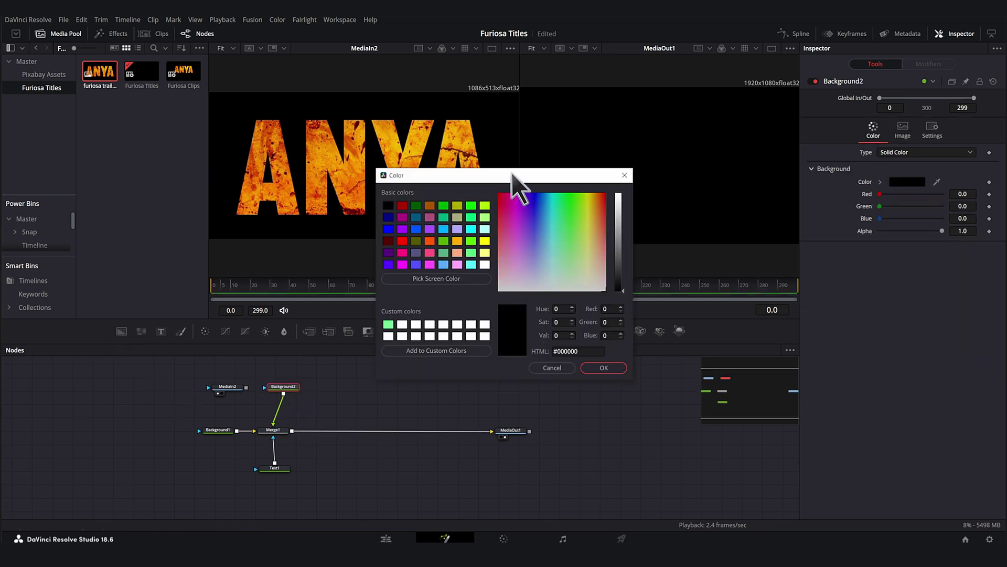
- Set Background2's colour to #f2b200 sampled from the ANYA reference, and recentre Merge1's foreground at about X 0.50, Y 0.49
{"action": "left_click_drag", "start_coordinate": [517, 176], "coordinate": [649, 182]}
{"action": "left_click", "coordinate": [577, 283]}
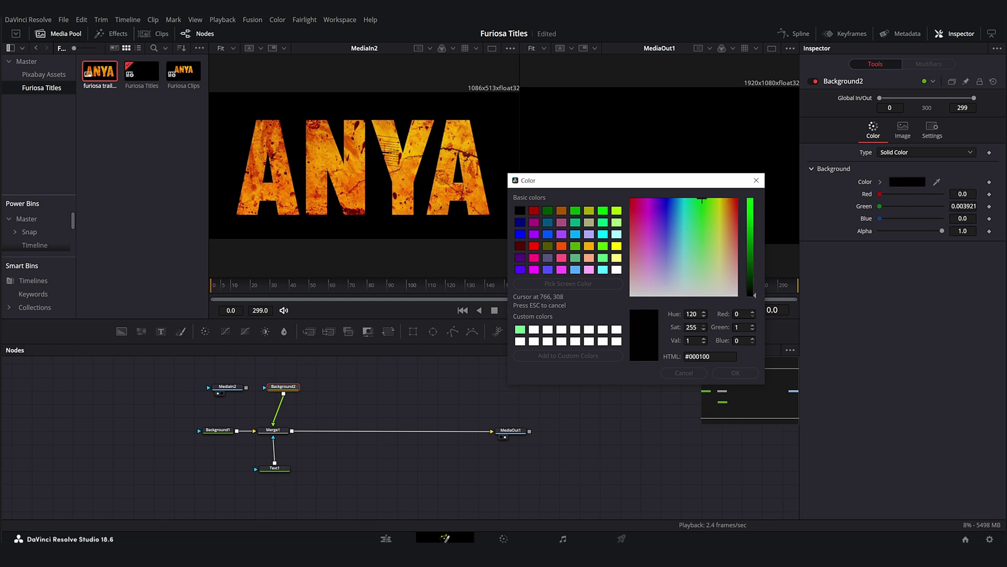
{"action": "left_click", "coordinate": [431, 165]}
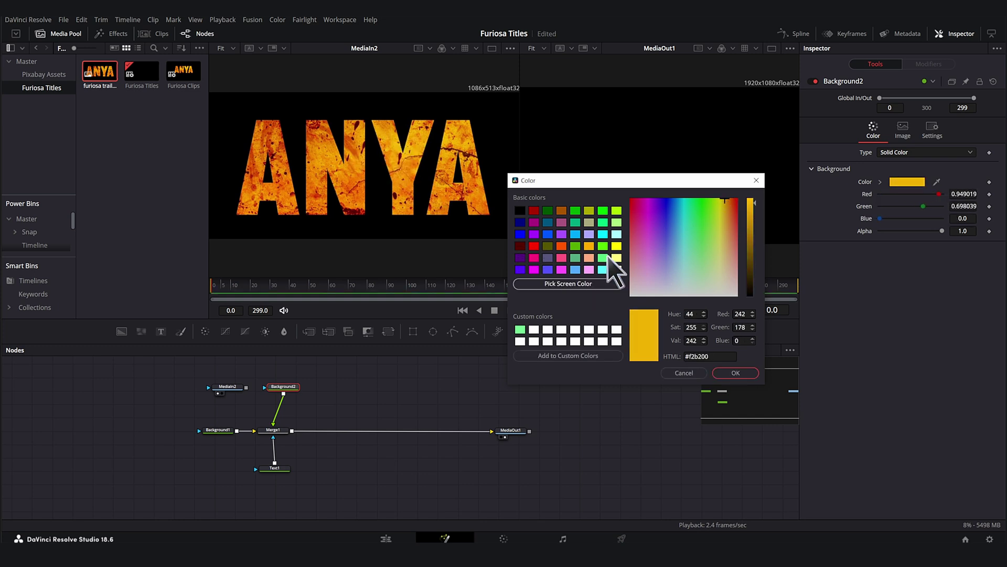
{"action": "left_click", "coordinate": [736, 373]}
{"action": "left_click", "coordinate": [281, 427]}
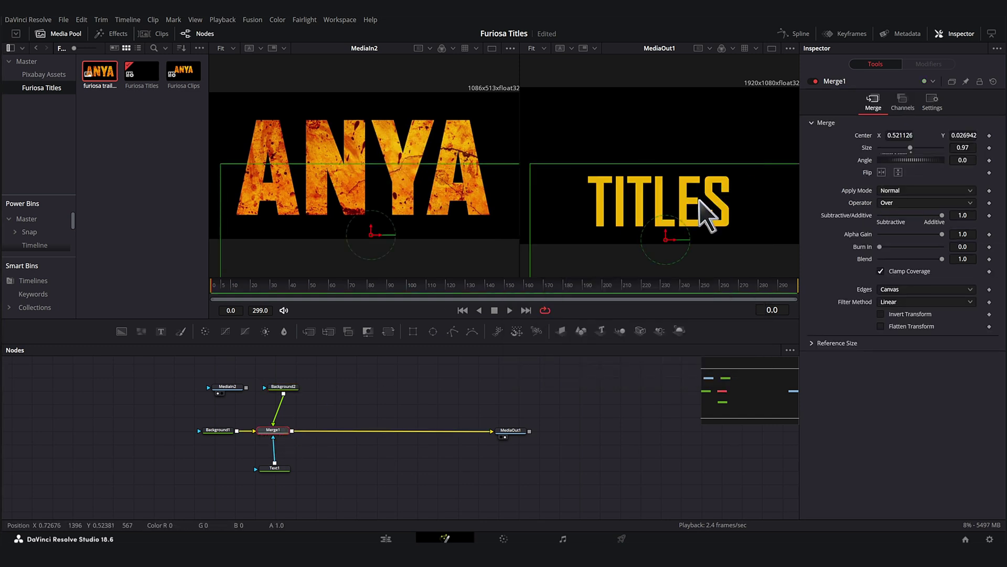
{"action": "left_click_drag", "start_coordinate": [666, 239], "coordinate": [663, 167]}
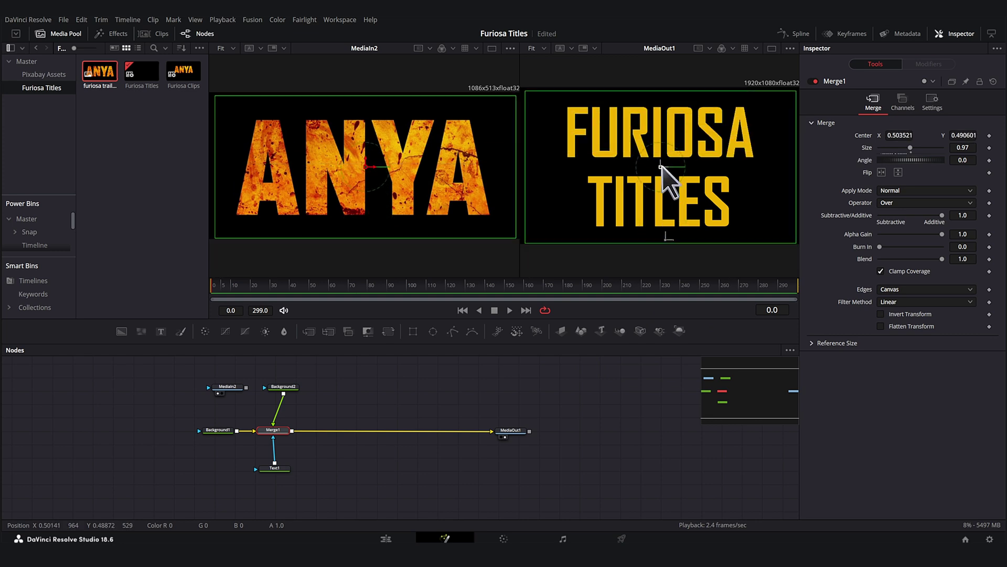
- Tighten Text1's line spacing to about 0.79 and keep the font style Bold
{"action": "left_click", "coordinate": [279, 468]}
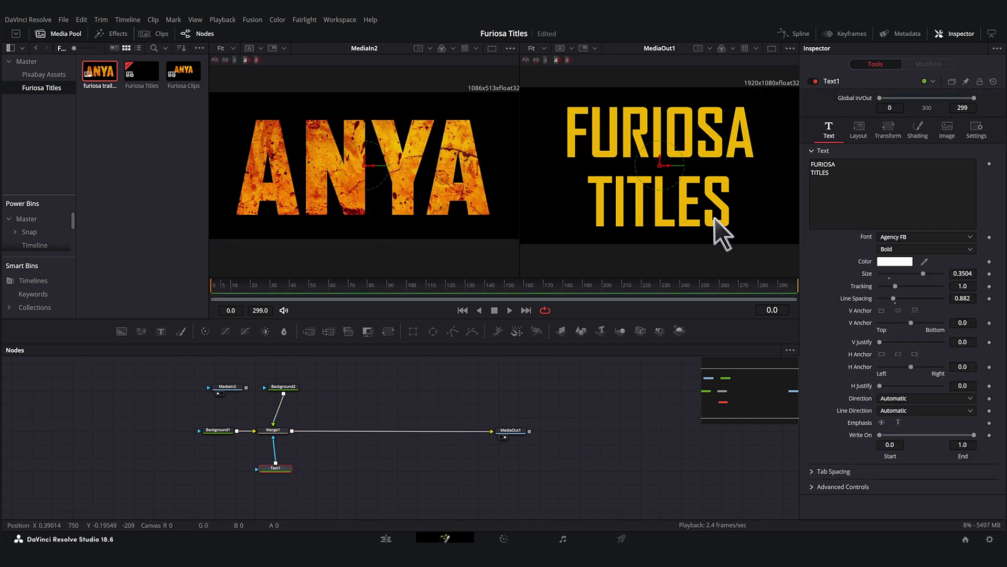
{"action": "left_click_drag", "start_coordinate": [893, 298], "coordinate": [892, 298]}
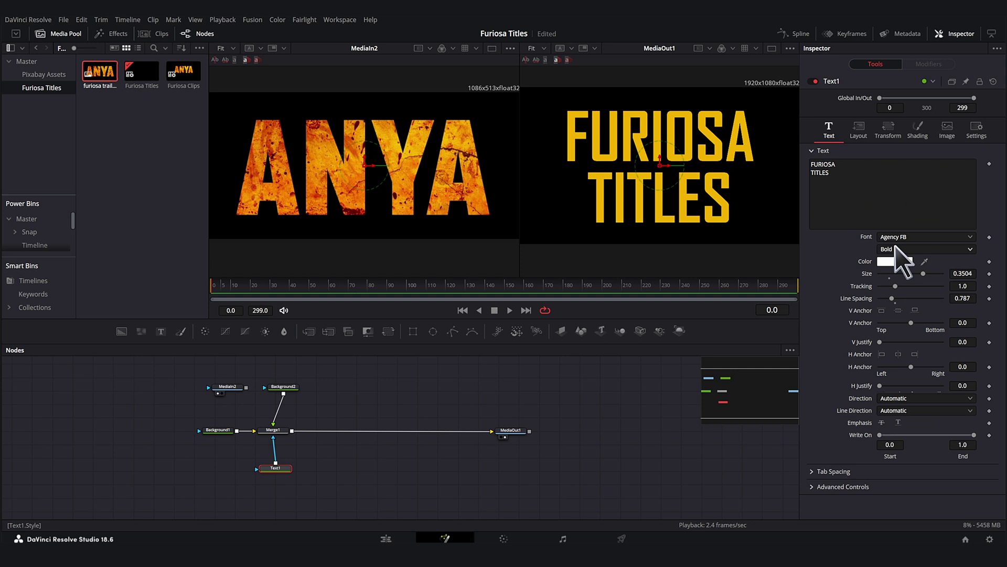
{"action": "left_click", "coordinate": [896, 247]}
{"action": "left_click", "coordinate": [903, 271]}
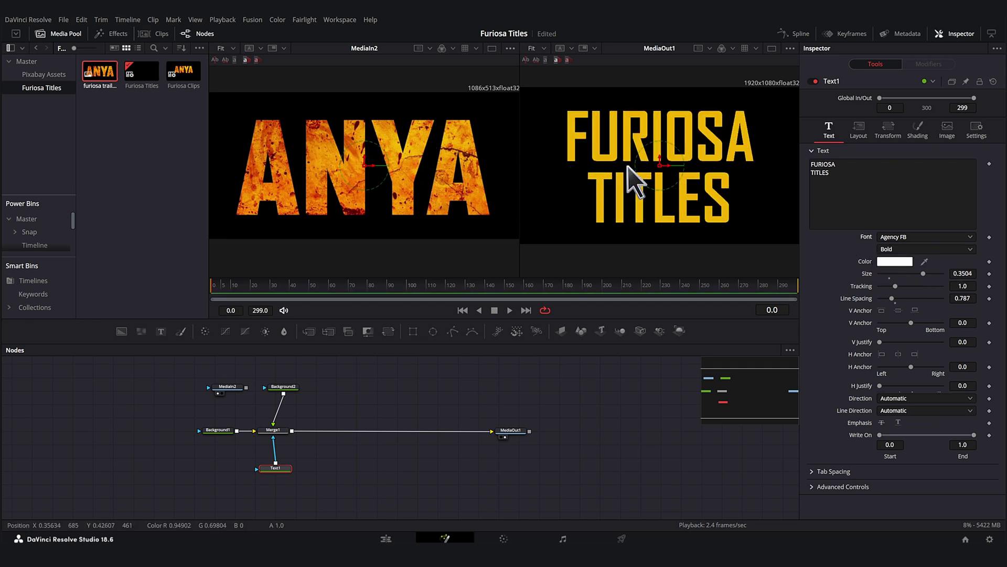
- Enable Text1's second shading element, the outline, with the last join style (miter limit 10.0) and a thickness of about 0.035
{"action": "left_click", "coordinate": [911, 130]}
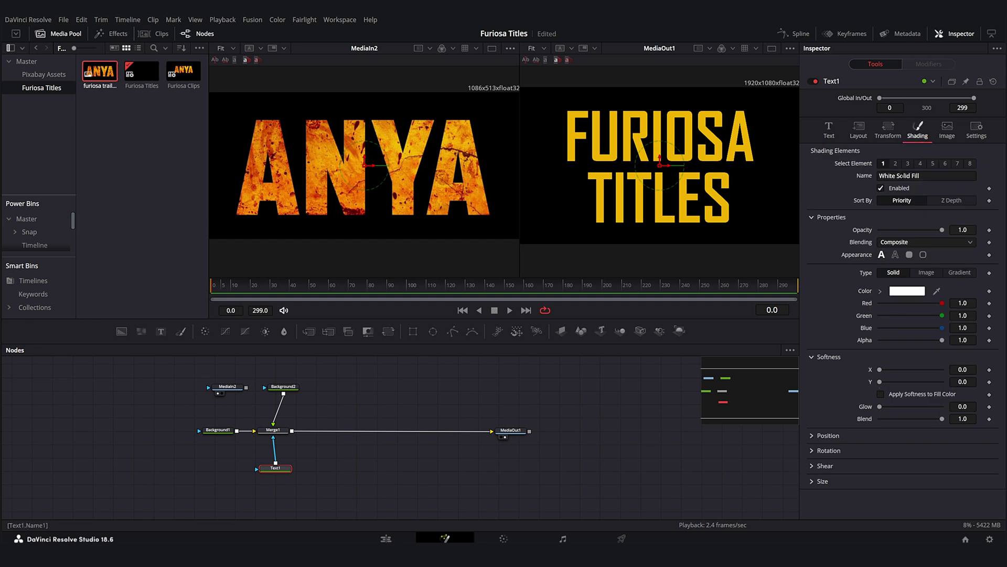
{"action": "left_click", "coordinate": [895, 163]}
{"action": "left_click", "coordinate": [882, 188]}
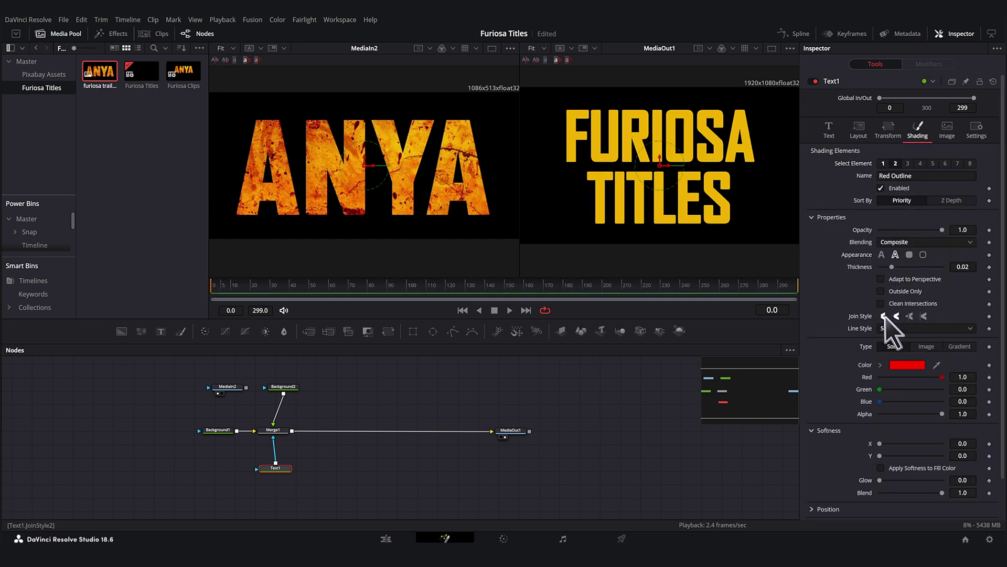
{"action": "left_click", "coordinate": [924, 317]}
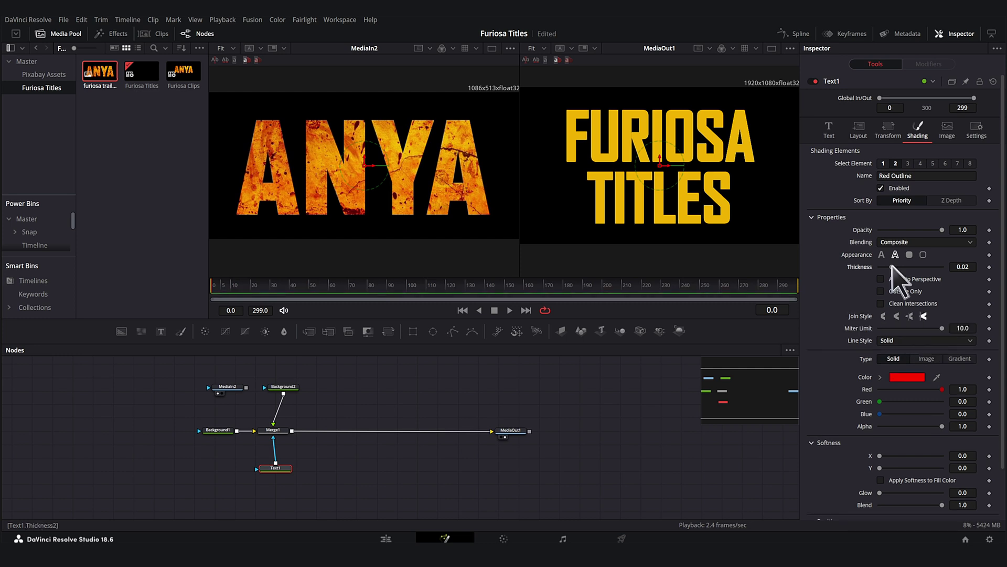
{"action": "left_click_drag", "start_coordinate": [892, 266], "coordinate": [902, 266]}
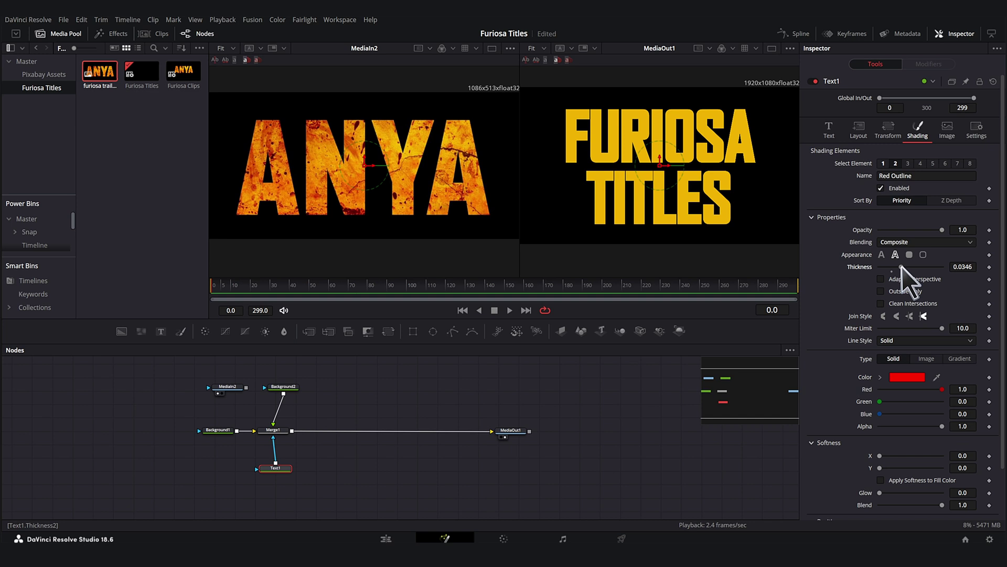
- Set Text1's tracking to about 1.03 and line up the Merge1 node beneath Background2
{"action": "left_click", "coordinate": [830, 126]}
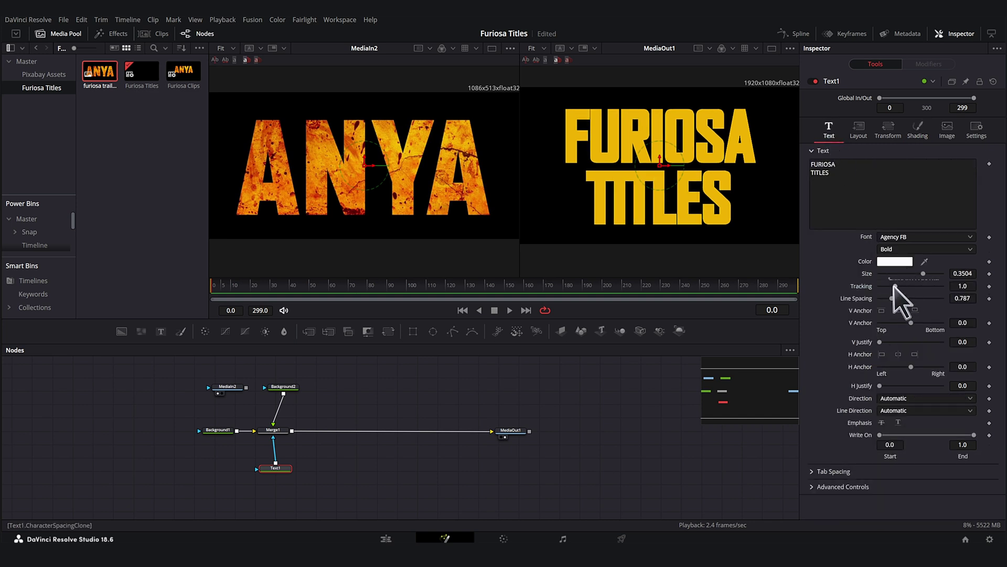
{"action": "left_click_drag", "start_coordinate": [894, 287], "coordinate": [895, 286]}
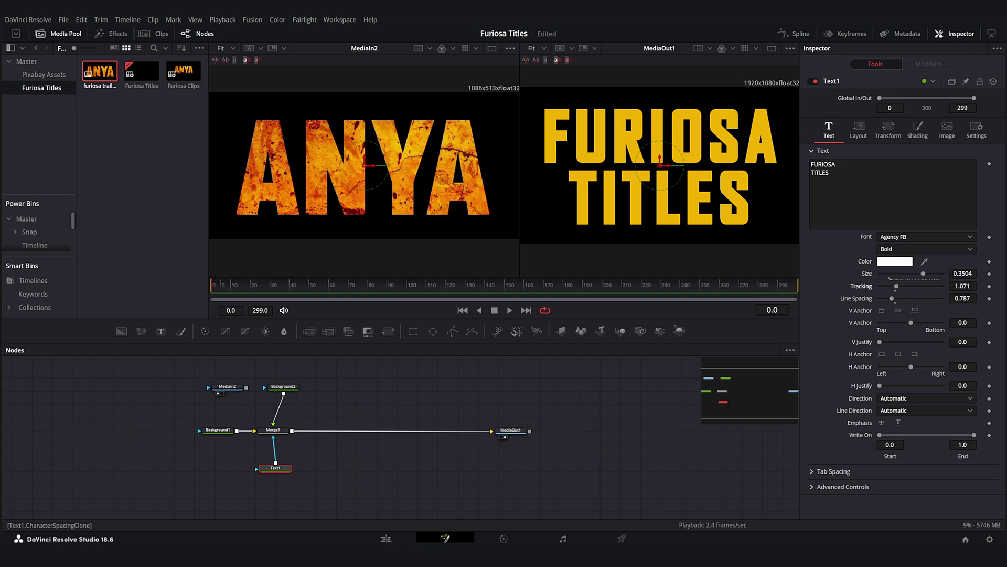
{"action": "left_click", "coordinate": [283, 430]}
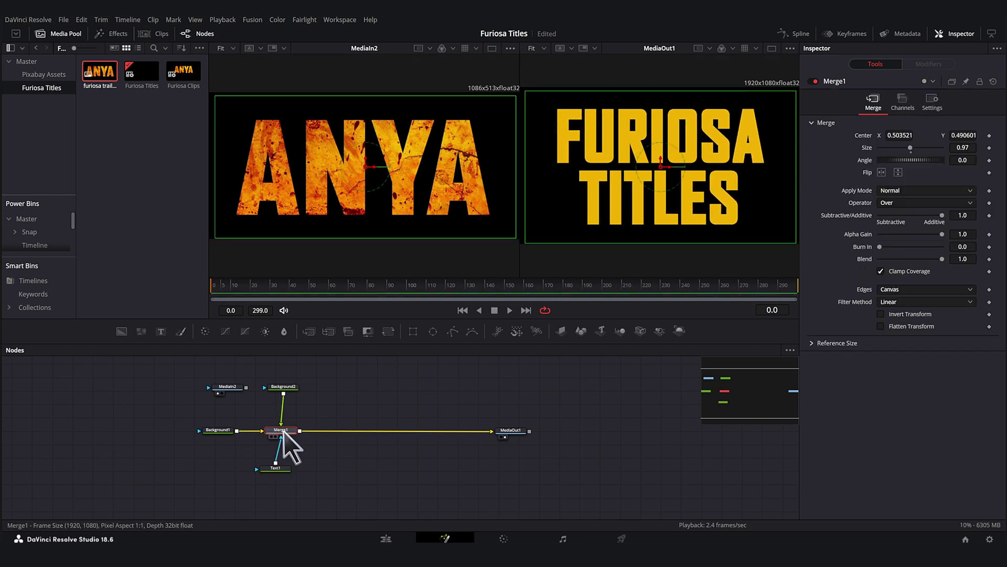
- Merge the arid cracked-earth image from the Pixabay Assets bin after Merge1 and preview it beside the output
{"action": "left_click", "coordinate": [308, 401]}
{"action": "left_click", "coordinate": [45, 74]}
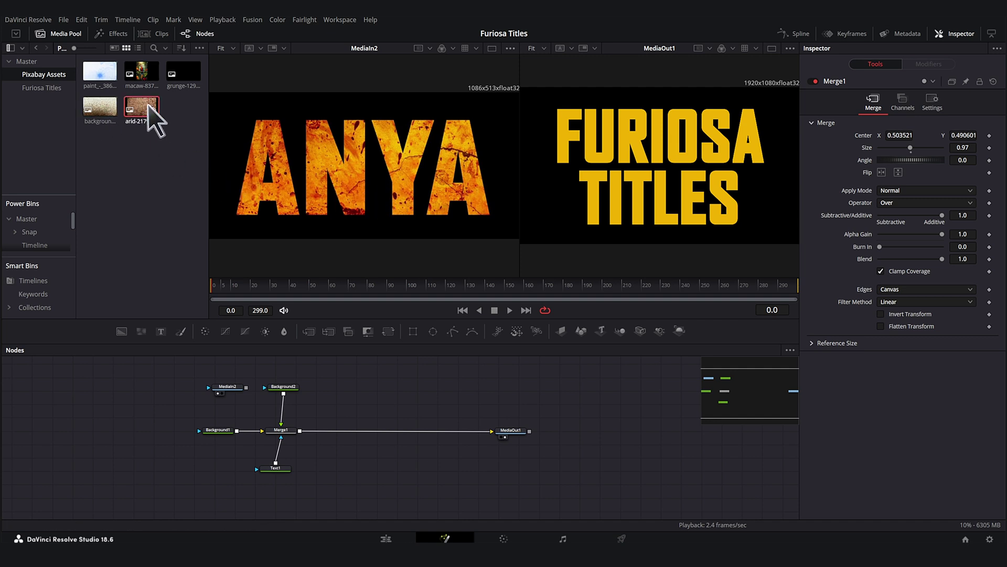
{"action": "left_click_drag", "start_coordinate": [140, 114], "coordinate": [299, 429]}
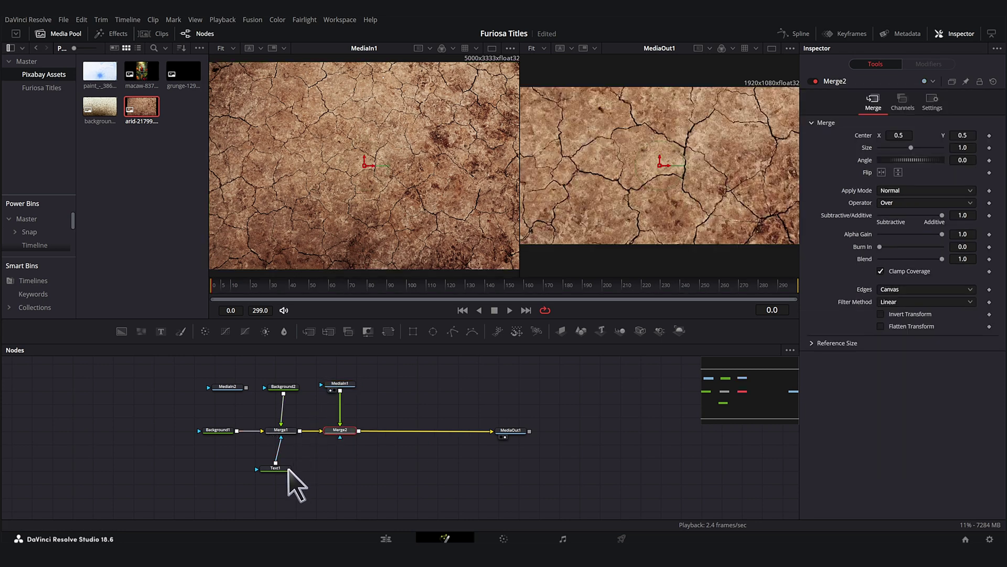
- Duplicate the Text1 node and connect the copy to Merge2 as the cracked-earth texture's mask
{"action": "left_click", "coordinate": [288, 468]}
{"action": "key", "text": "ctrl+c"}
{"action": "key", "text": "ctrl+v"}
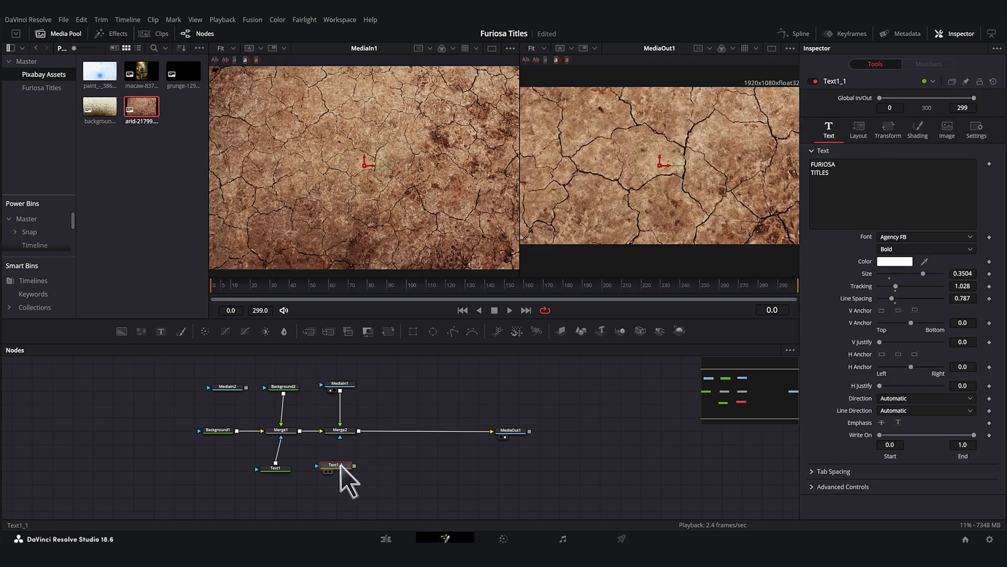
{"action": "left_click_drag", "start_coordinate": [354, 466], "coordinate": [340, 439]}
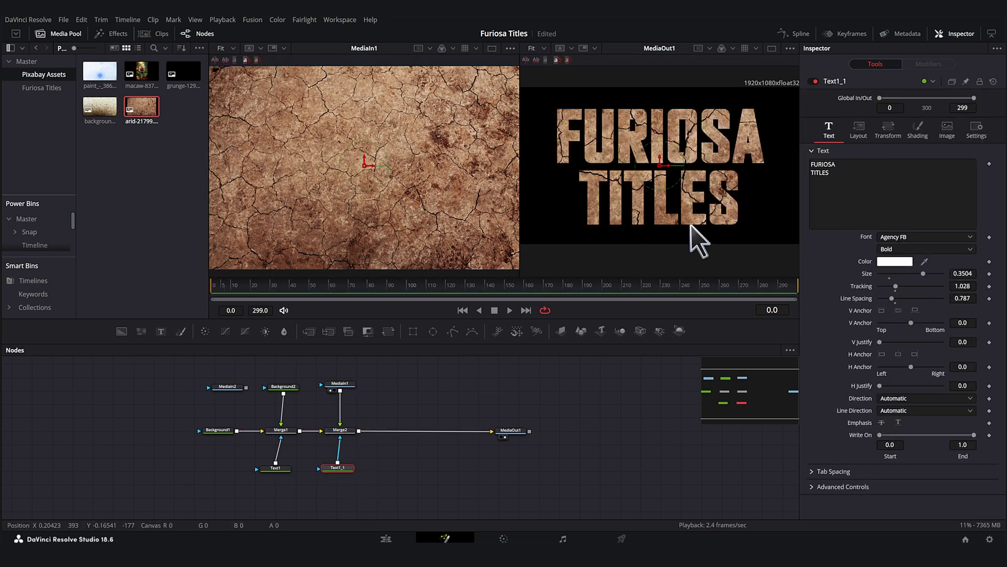
- Reposition the cracked-earth texture in Merge2 to center about X 0.52, Y 0.46 and scale it to about 0.889
{"action": "left_click", "coordinate": [340, 431]}
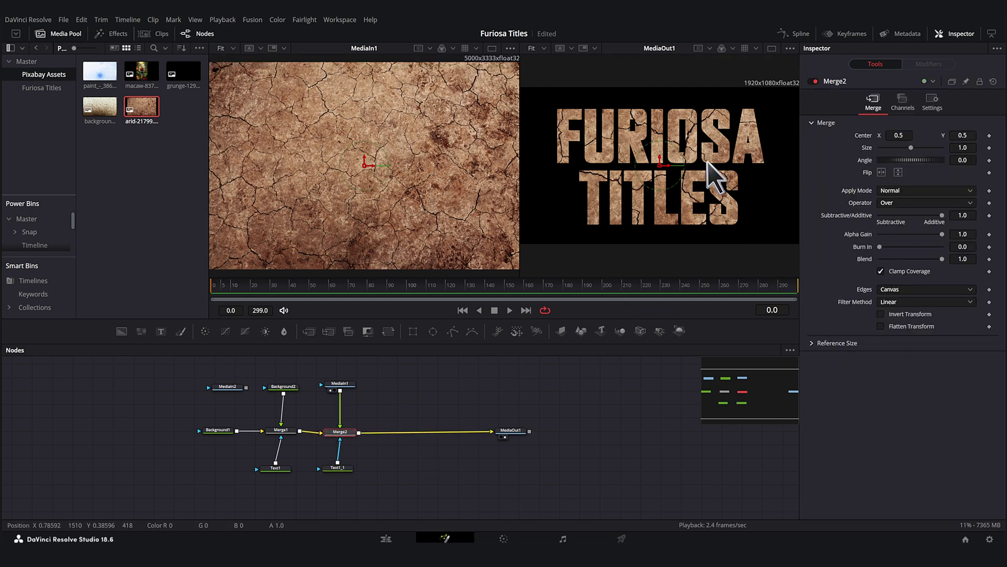
{"action": "left_click", "coordinate": [364, 425]}
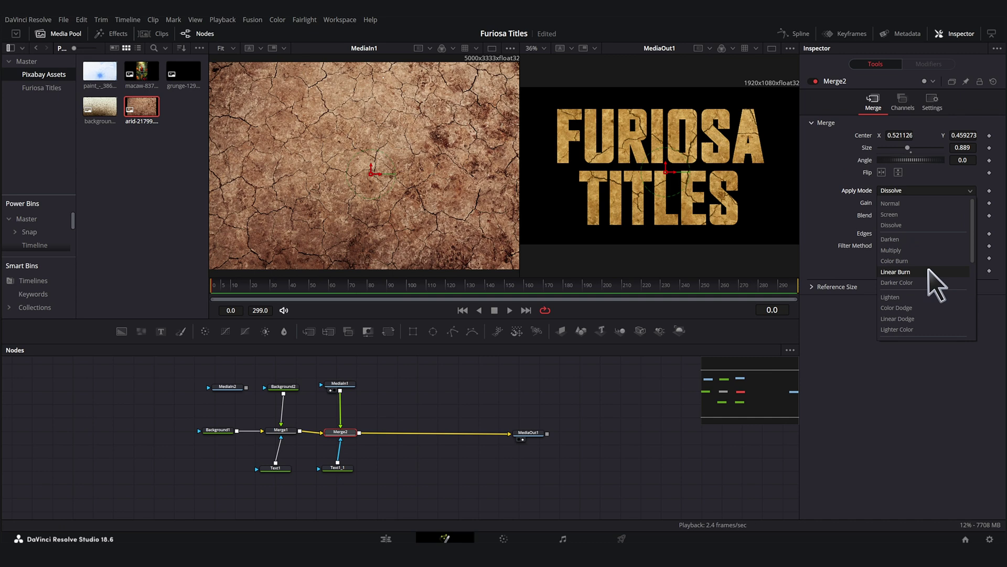
- Try Darken, Linear Burn, Hypotenuse, Linear Light and Vivid Light as Merge2's apply mode
{"action": "left_click", "coordinate": [912, 239]}
{"action": "left_click", "coordinate": [923, 190]}
{"action": "left_click", "coordinate": [925, 272]}
{"action": "left_click", "coordinate": [900, 190]}
{"action": "scroll", "coordinate": [914, 267], "scroll_direction": "down", "scroll_amount": 5}
{"action": "left_click", "coordinate": [914, 322]}
{"action": "left_click", "coordinate": [913, 190]}
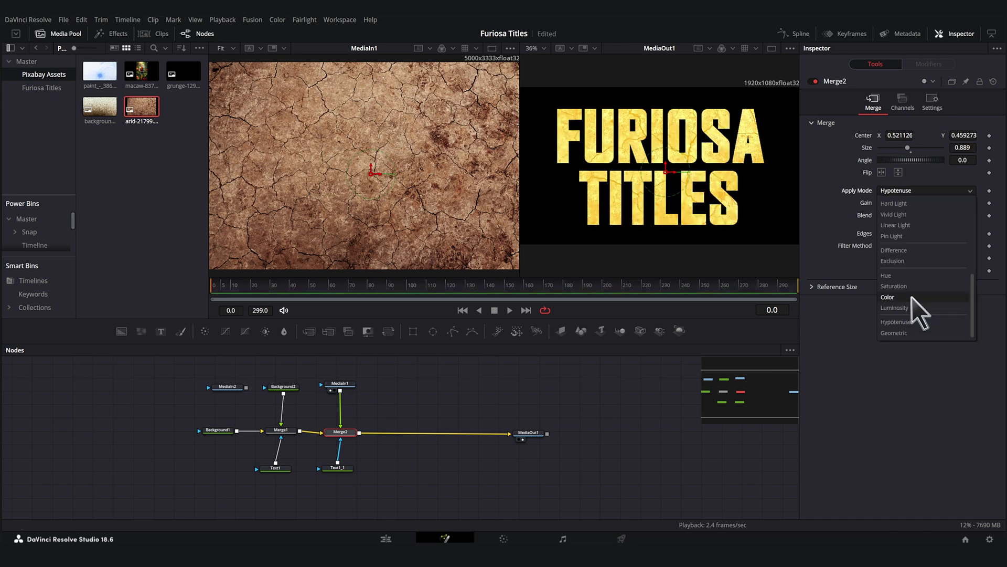
{"action": "left_click", "coordinate": [906, 225]}
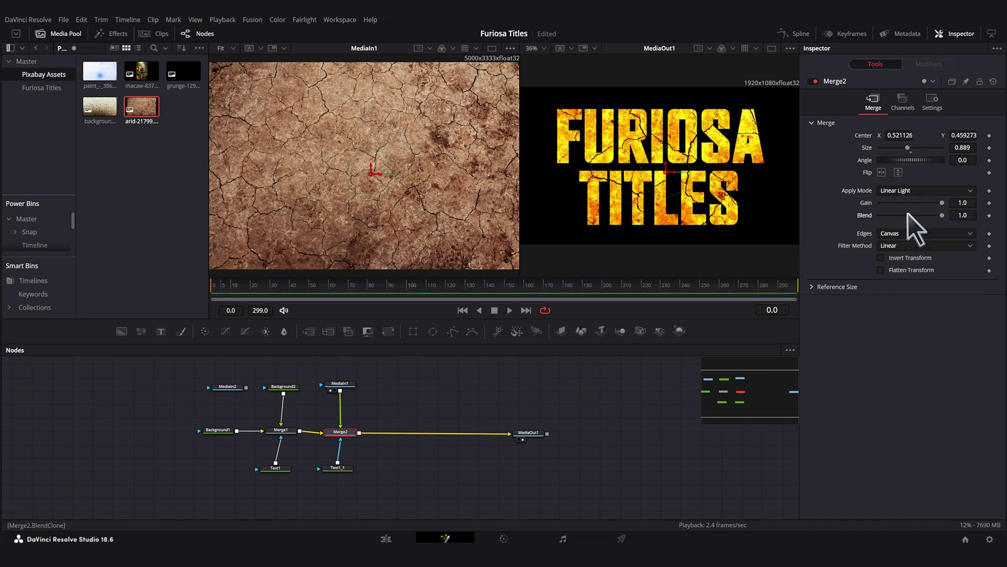
{"action": "left_click", "coordinate": [914, 215]}
{"action": "left_click", "coordinate": [911, 190]}
{"action": "left_click", "coordinate": [911, 213]}
- Set Merge2's apply mode to Hard Light with a blend of about 0.72, comparing the title with the node disabled and enabled
{"action": "left_click", "coordinate": [923, 190]}
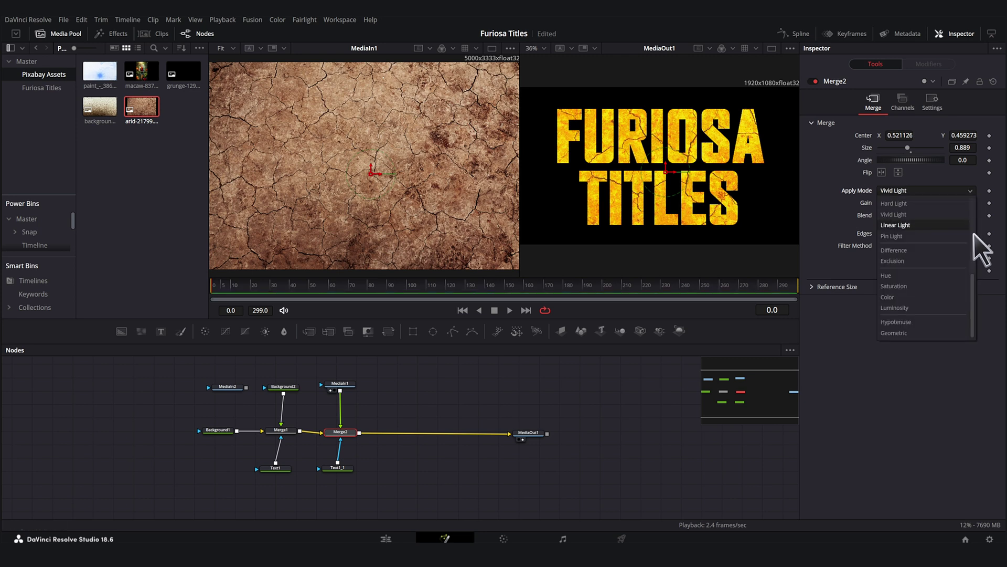
{"action": "left_click", "coordinate": [894, 203]}
{"action": "left_click", "coordinate": [816, 81]}
{"action": "left_click", "coordinate": [815, 81]}
{"action": "left_click_drag", "start_coordinate": [915, 215], "coordinate": [924, 215]}
{"action": "left_click", "coordinate": [815, 81]}
{"action": "left_click", "coordinate": [815, 81]}
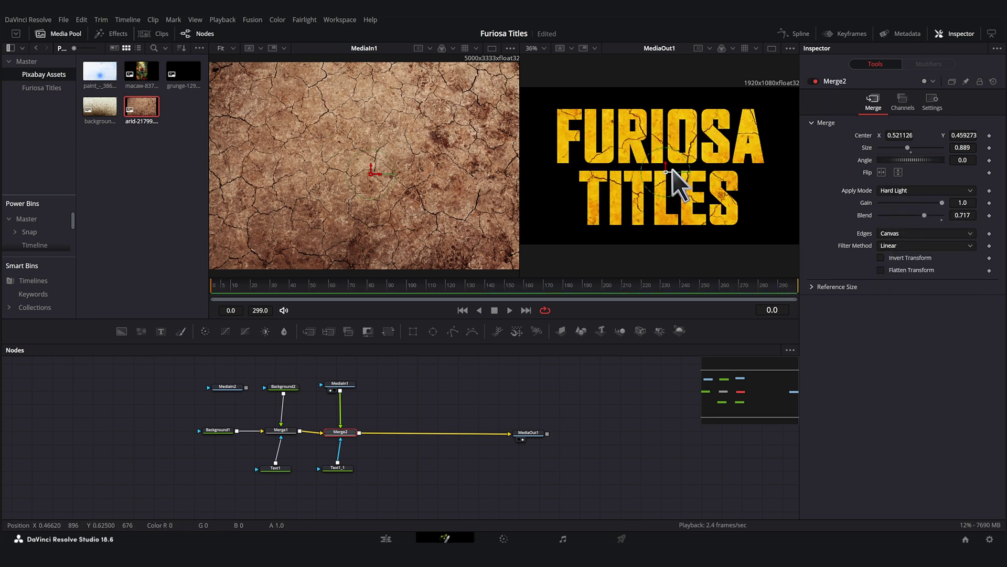
{"action": "left_click", "coordinate": [814, 82]}
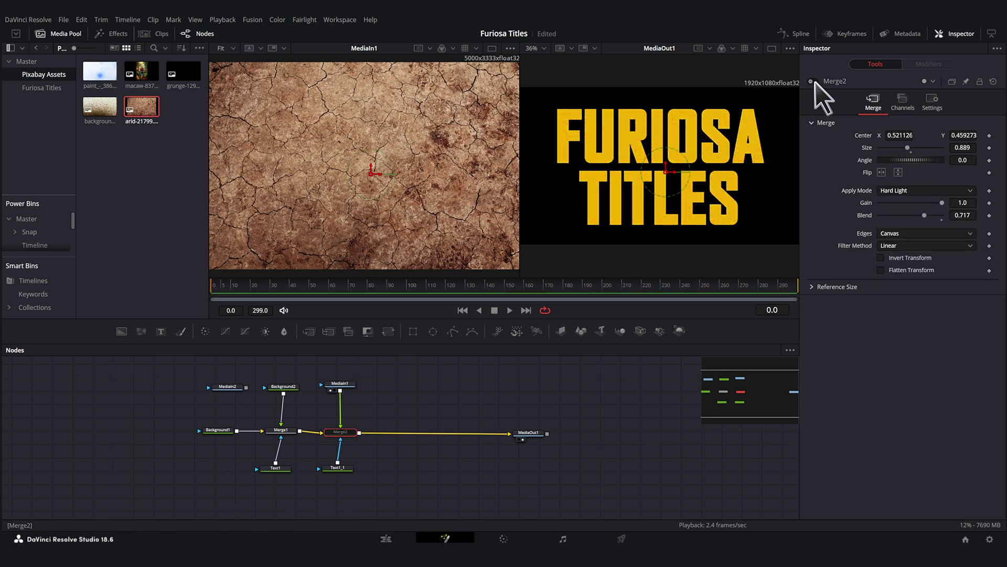
{"action": "left_click", "coordinate": [813, 82]}
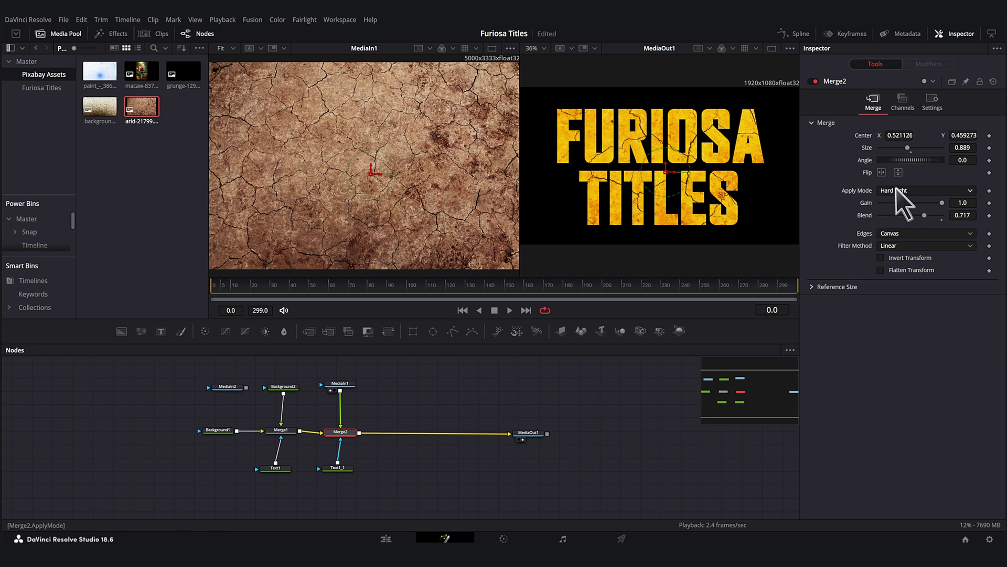
{"action": "left_click_drag", "start_coordinate": [925, 216], "coordinate": [925, 215]}
- Duplicate the MediaIn1, Merge2 and Text1_1 nodes and insert the copied merge between Merge2 and MediaOut1
{"action": "left_click_drag", "start_coordinate": [398, 367], "coordinate": [323, 491]}
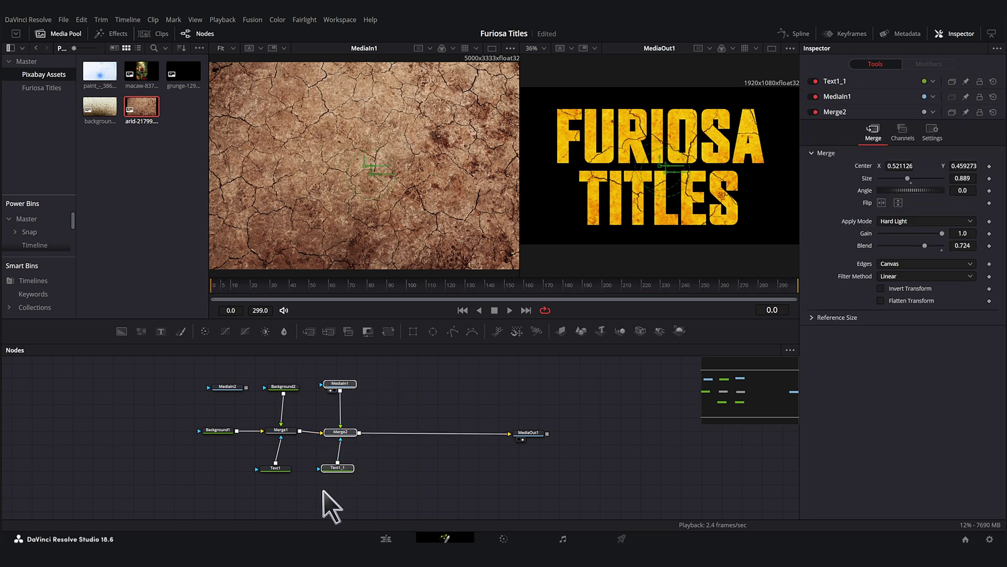
{"action": "key", "text": "ctrl+c"}
{"action": "key", "text": "ctrl+v"}
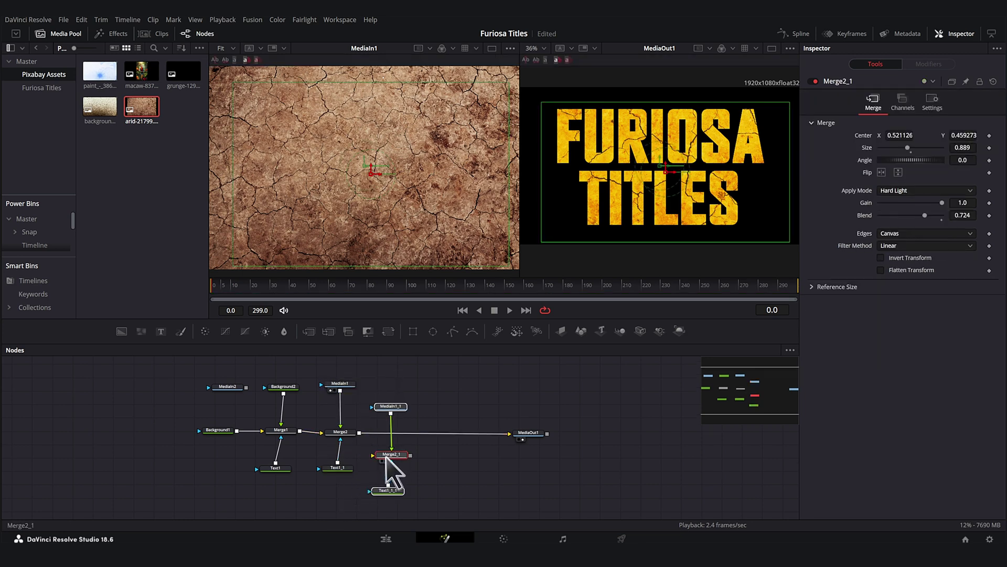
{"action": "left_click_drag", "start_coordinate": [386, 456], "coordinate": [391, 433]}
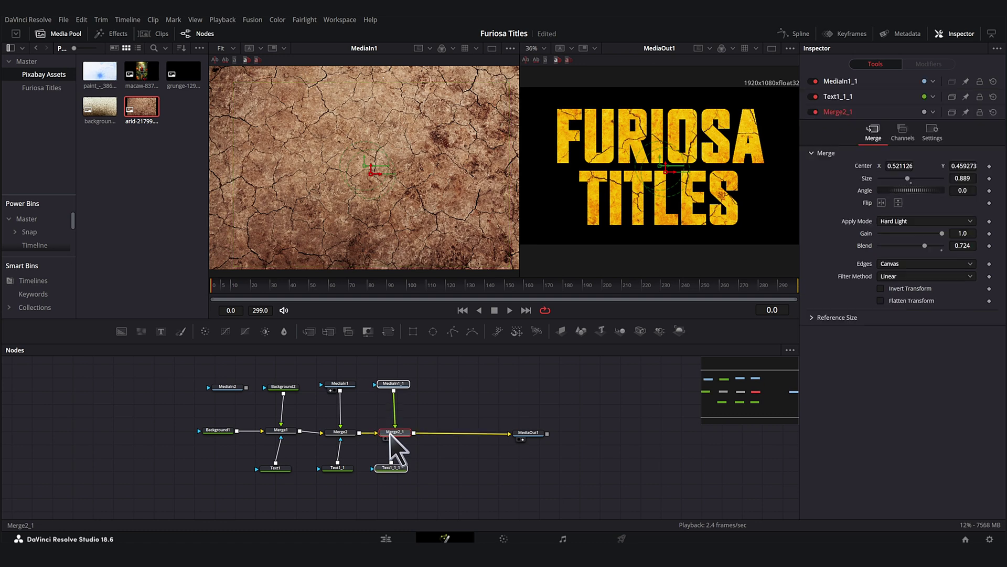
- Replace the copied MediaIn1_1 node's image with background-1157153.jpg and preview it beside the output
{"action": "left_click", "coordinate": [393, 383]}
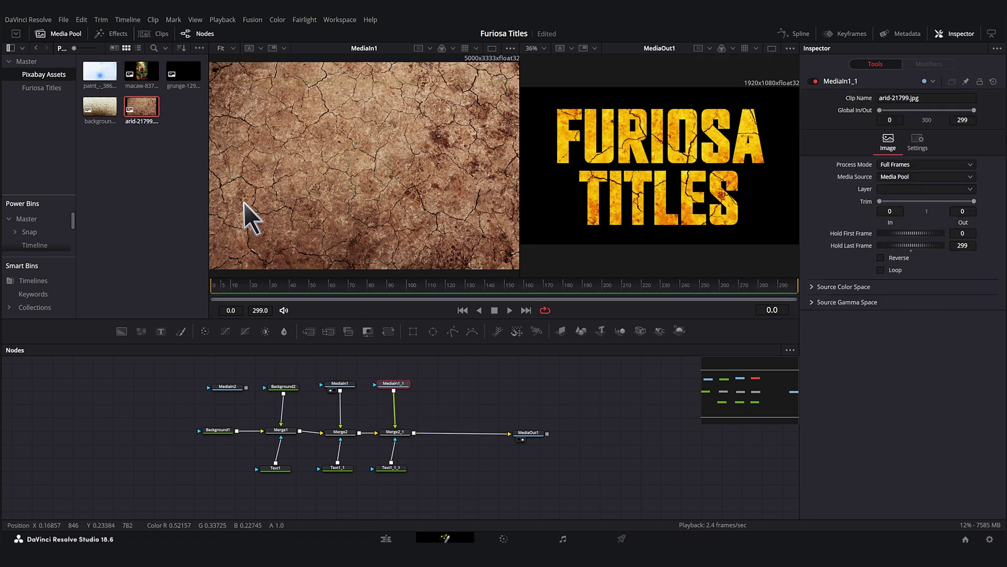
{"action": "left_click", "coordinate": [217, 394]}
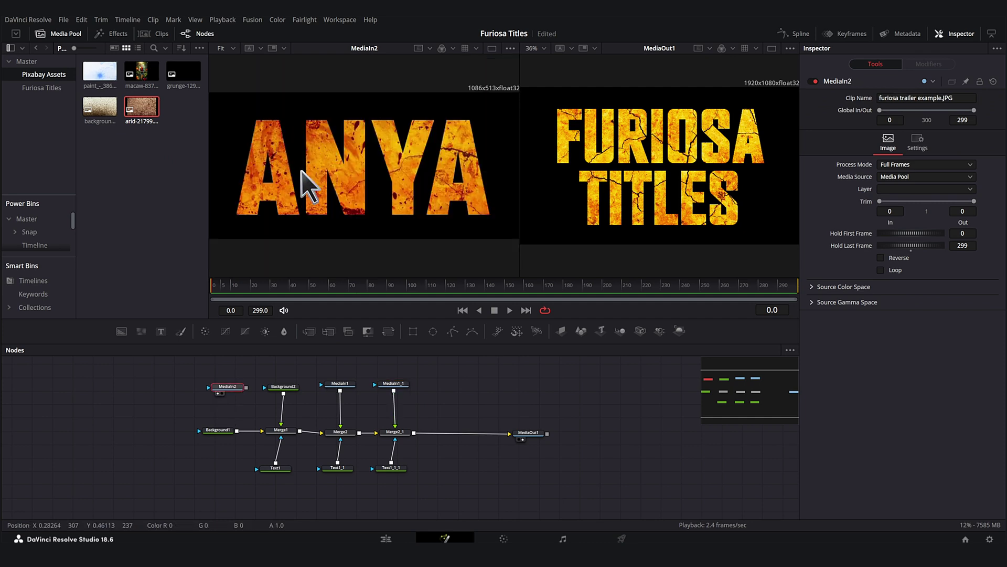
{"action": "key", "text": "ctrl+s"}
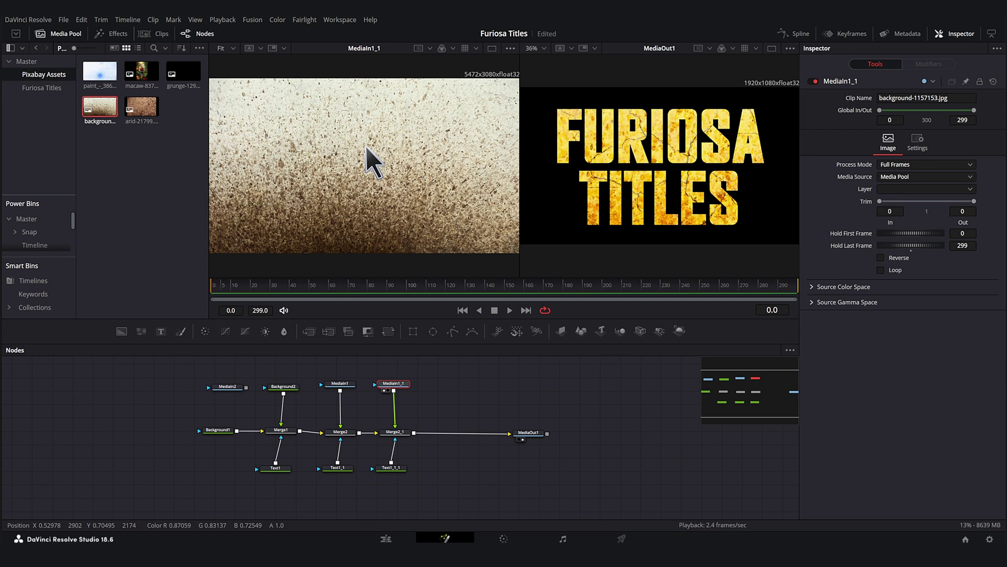
- Move the speckled texture in Merge2_1 to center about X 0.07, Y -0.27 at size 1.124 and set its apply mode to Darken
{"action": "left_click", "coordinate": [396, 432]}
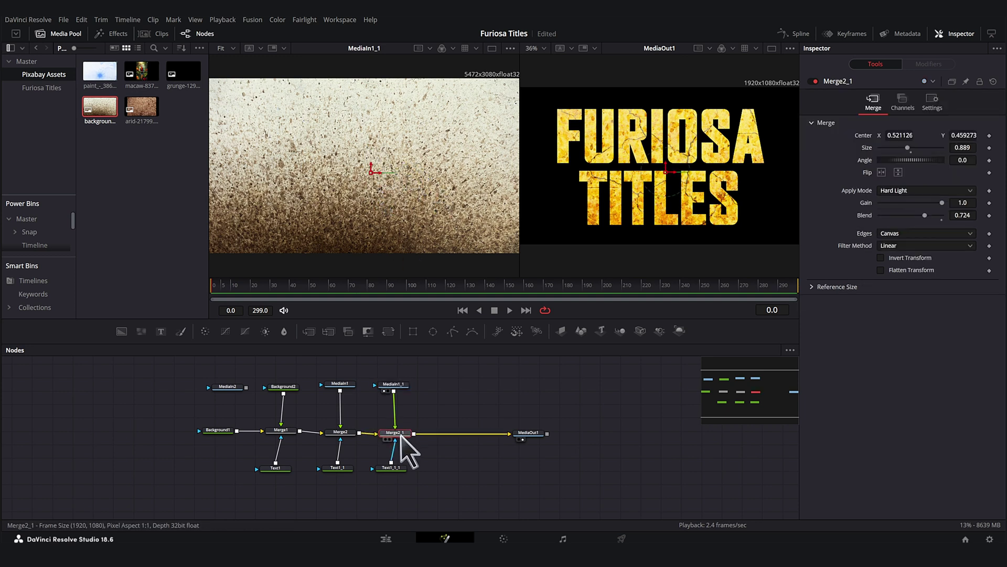
{"action": "left_click", "coordinate": [899, 191]}
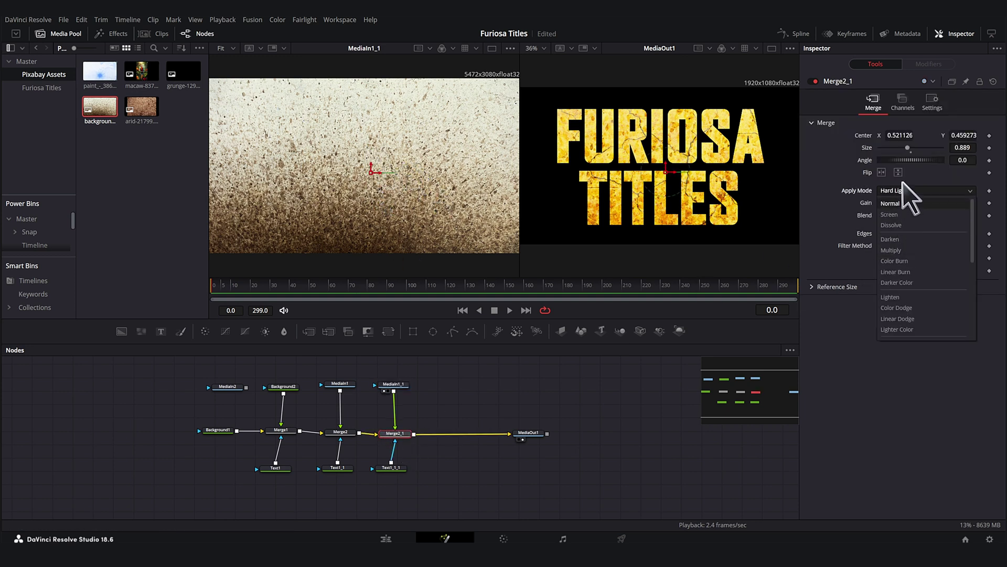
{"action": "left_click", "coordinate": [903, 205]}
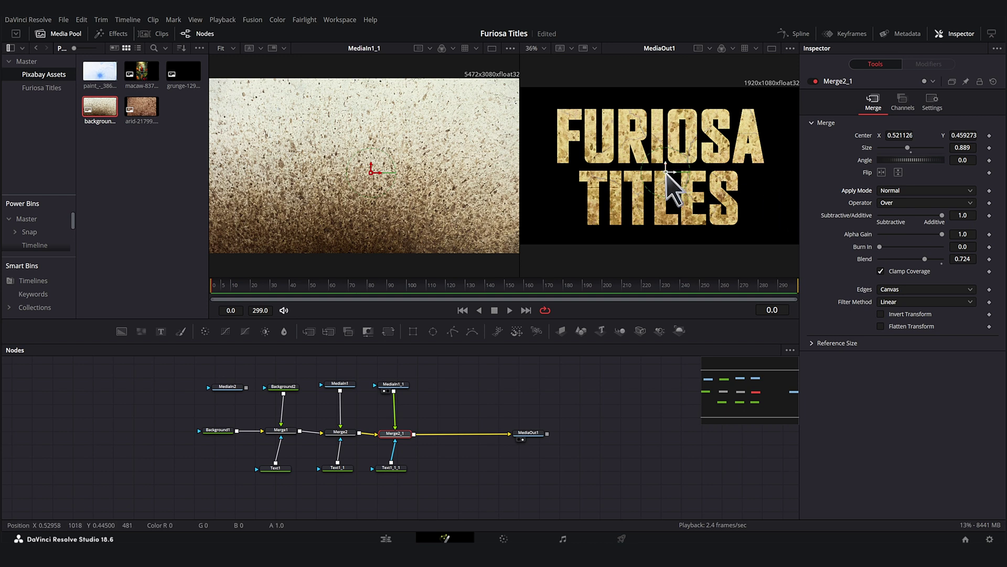
{"action": "left_click_drag", "start_coordinate": [666, 174], "coordinate": [675, 183]}
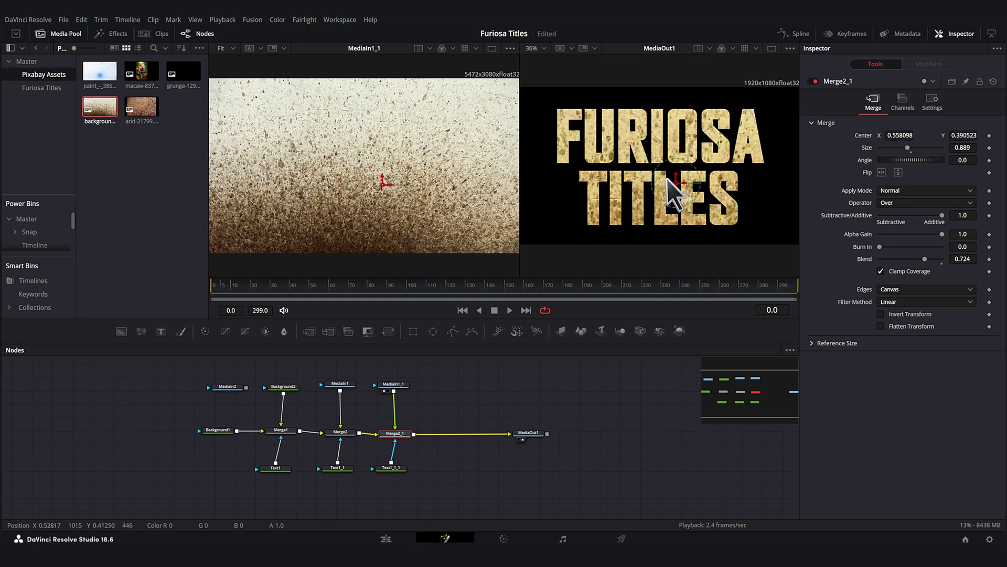
{"action": "scroll", "coordinate": [675, 183], "scroll_direction": "down", "scroll_amount": 2}
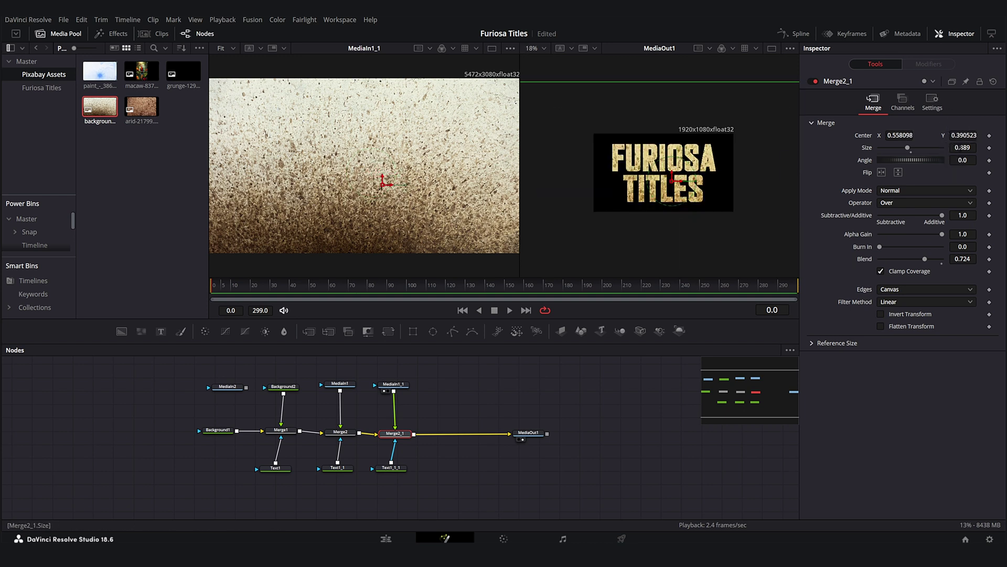
{"action": "left_click_drag", "start_coordinate": [961, 147], "coordinate": [984, 147]}
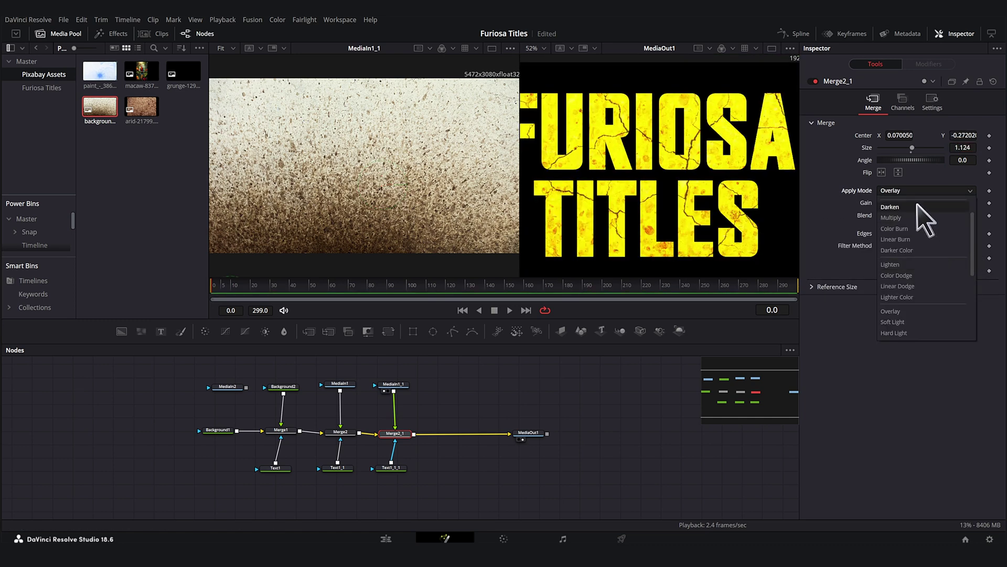
{"action": "left_click", "coordinate": [918, 205]}
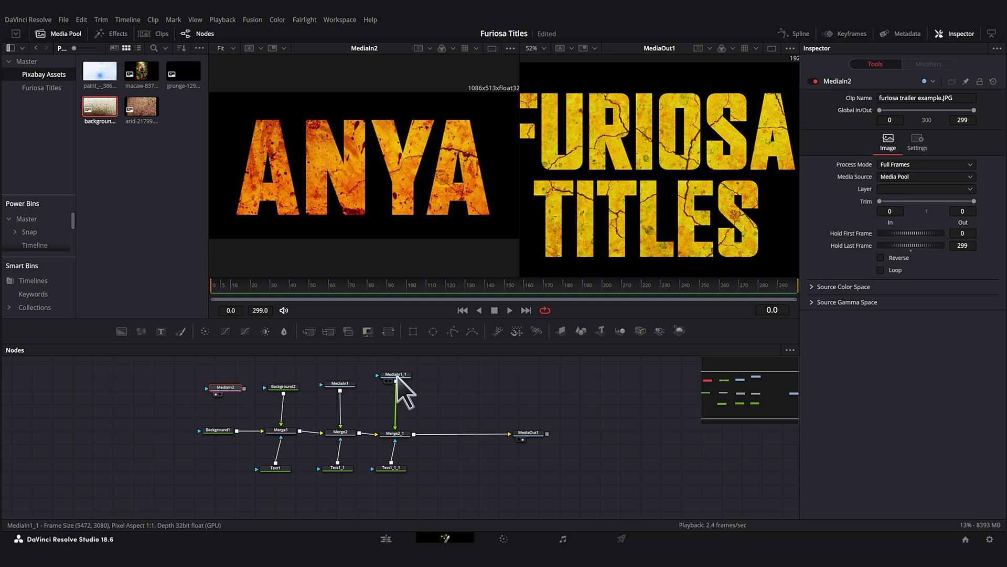
- Insert a ColorCorrector node between MediaIn1_1 and Merge2_1 and open its correction settings
{"action": "left_click_drag", "start_coordinate": [397, 376], "coordinate": [399, 387]}
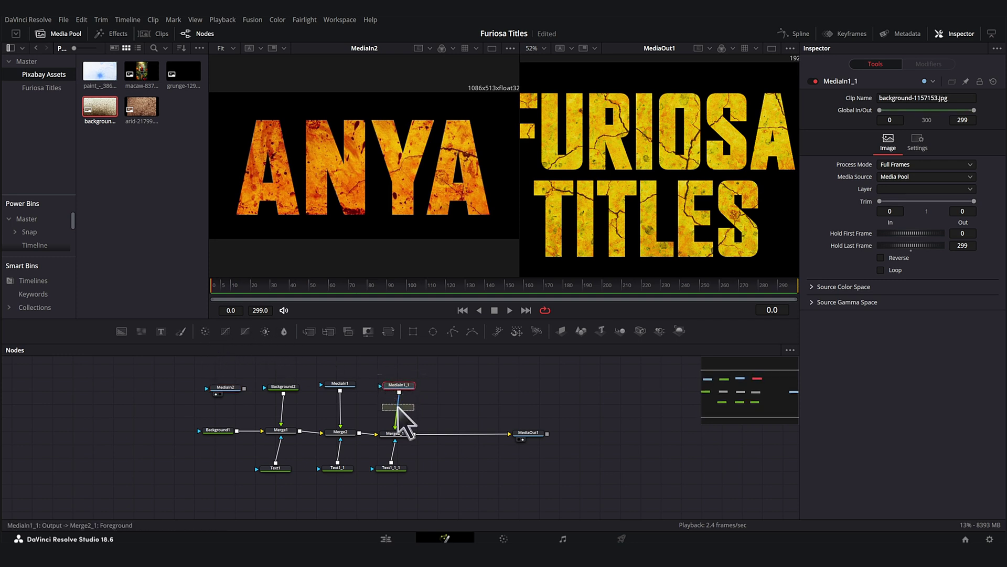
{"action": "mouse_move", "coordinate": [397, 406]}
{"action": "left_mouse_down"}
{"action": "mouse_move", "coordinate": [400, 378]}
{"action": "mouse_move", "coordinate": [405, 402]}
{"action": "left_mouse_up"}
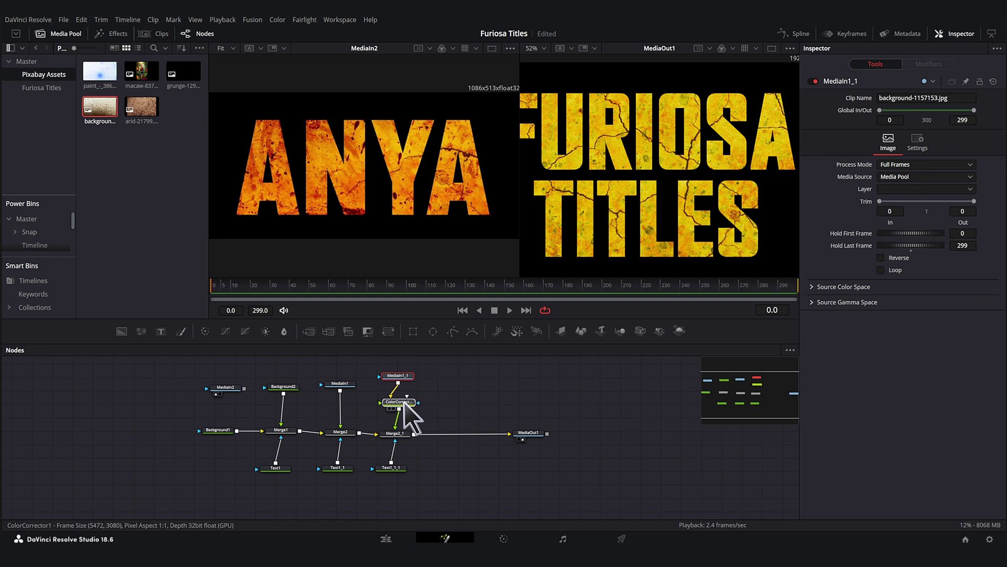
{"action": "left_click", "coordinate": [405, 402]}
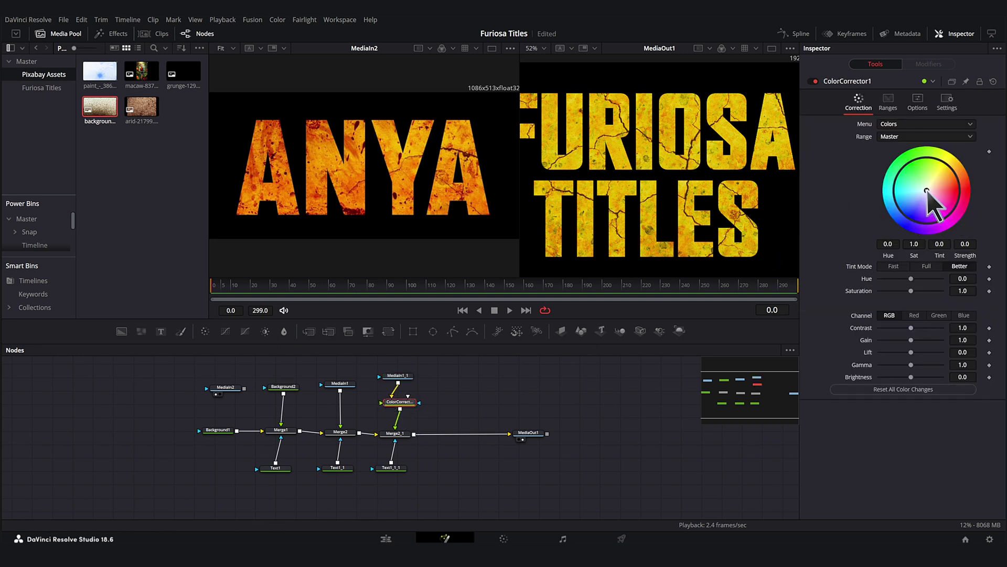
- Tint the speckled texture red with strength about 0.54, and set contrast to 1.1, lift to -0.23 and gamma to about 0.86
{"action": "left_click_drag", "start_coordinate": [927, 191], "coordinate": [959, 183]}
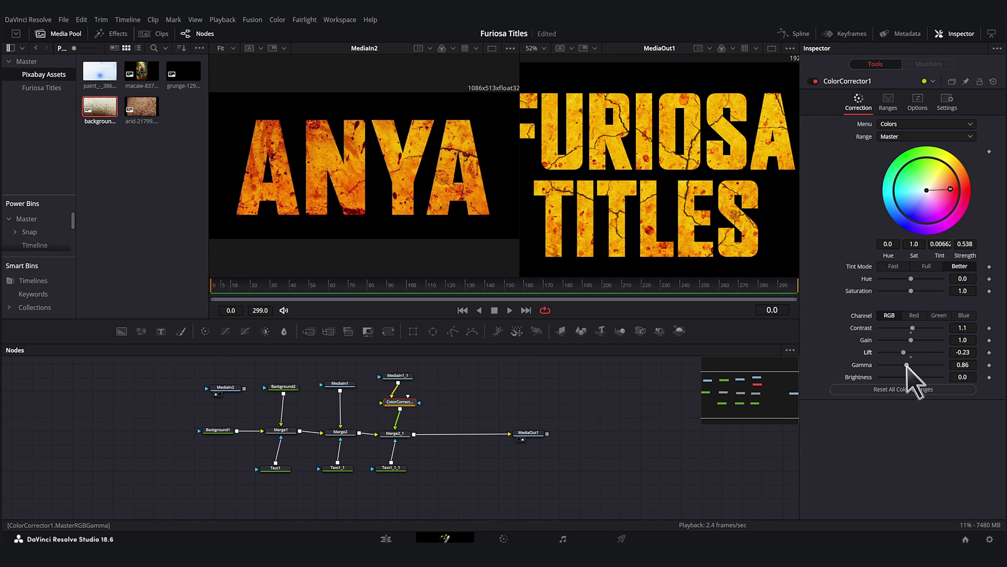
{"action": "left_click_drag", "start_coordinate": [908, 366], "coordinate": [906, 366]}
{"action": "scroll", "coordinate": [633, 205], "scroll_direction": "down", "scroll_amount": 2}
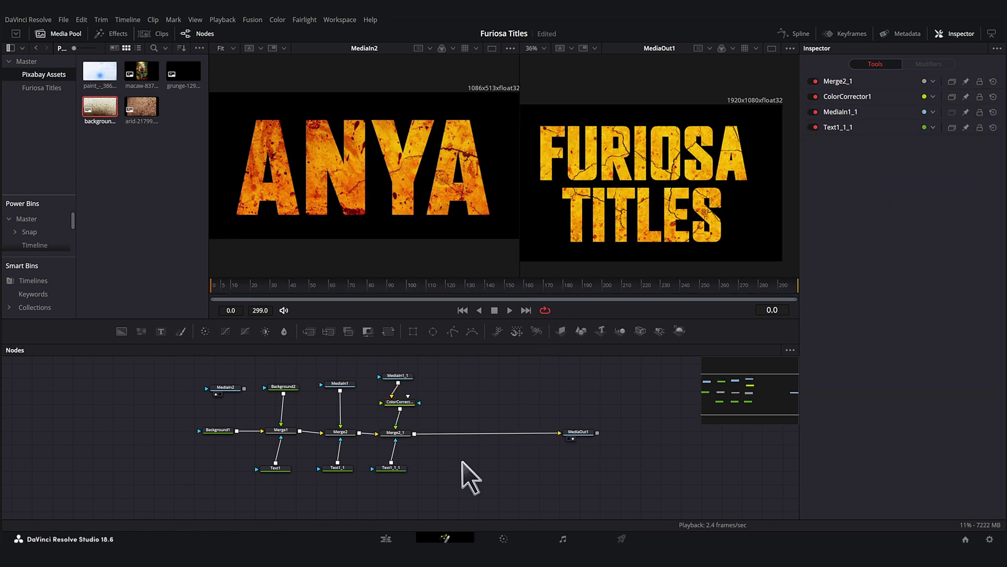
- Paste a copy of the Merge2_1, ColorCorrector1, MediaIn1_1 and Text1_1_1 nodes and insert it between Merge2_1 and MediaOut1
{"action": "key", "text": "ctrl+v"}
{"action": "left_click_drag", "start_coordinate": [455, 484], "coordinate": [461, 435]}
{"action": "left_click", "coordinate": [508, 460]}
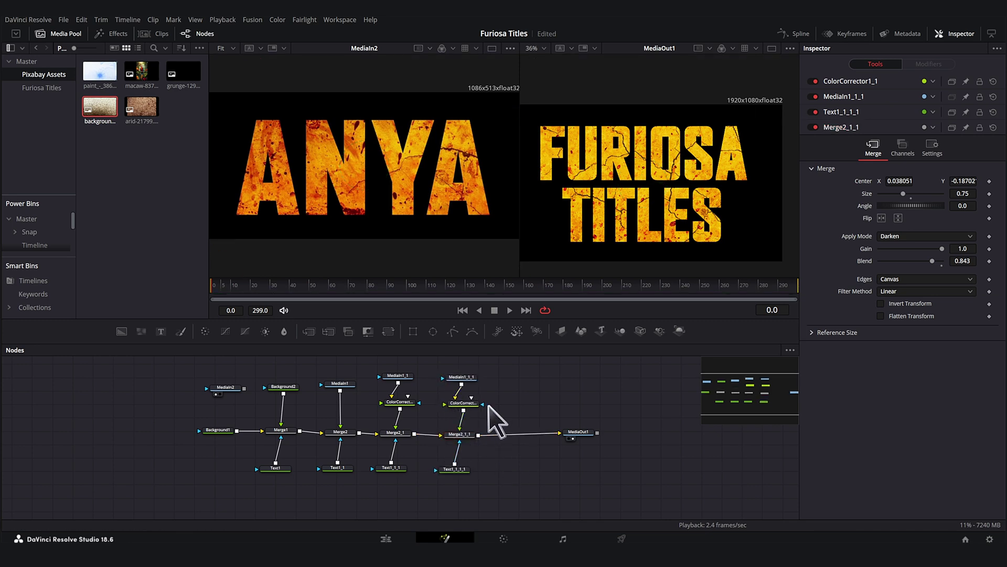
- Use grunge-1292985_1920.png as the image in MediaIn1_1_1, and delete the copied ColorCorrector below it
{"action": "left_click", "coordinate": [452, 384]}
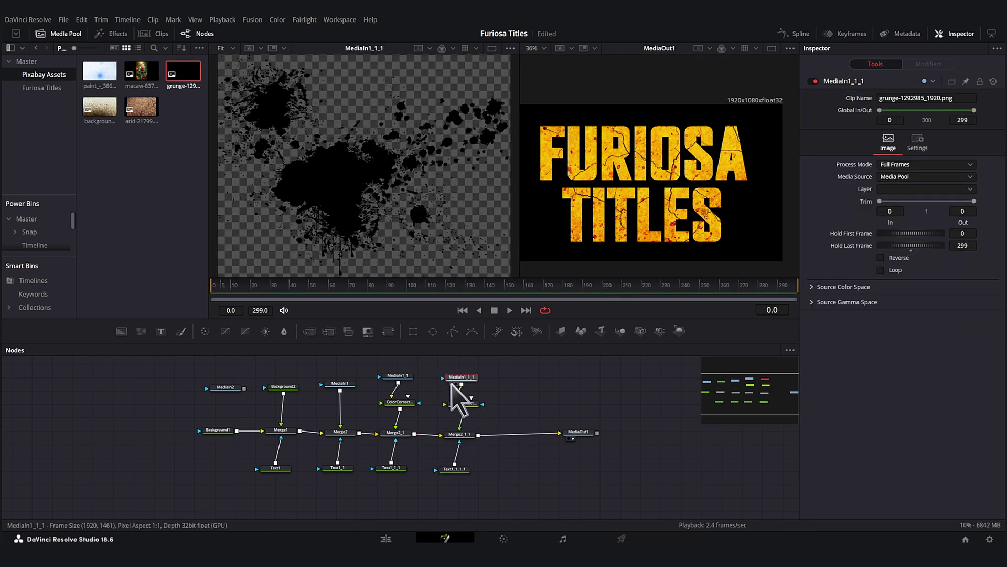
{"action": "left_click", "coordinate": [452, 384]}
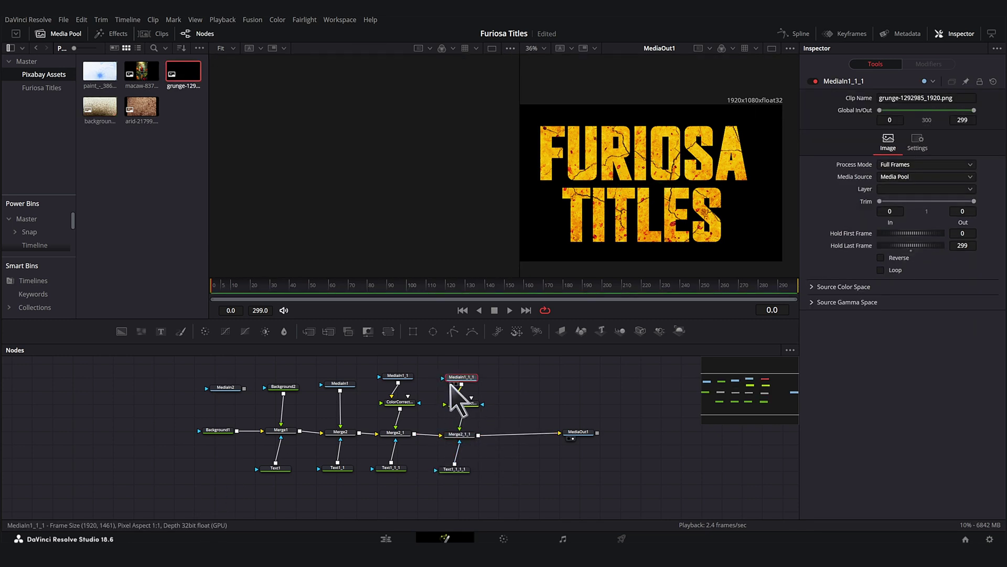
{"action": "left_click", "coordinate": [451, 384]}
{"action": "left_click", "coordinate": [469, 403]}
{"action": "key", "text": "Delete"}
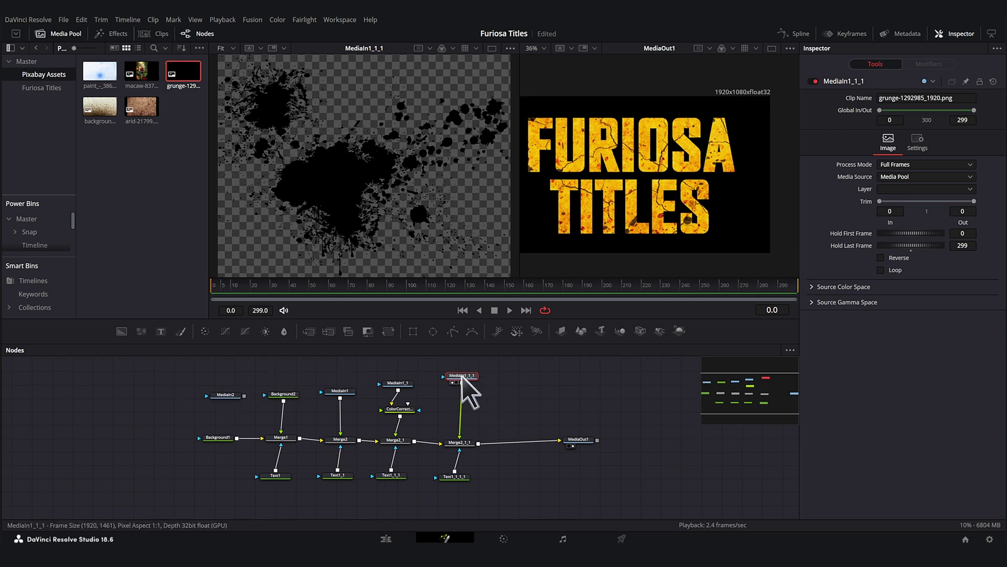
{"action": "left_click_drag", "start_coordinate": [465, 374], "coordinate": [471, 379]}
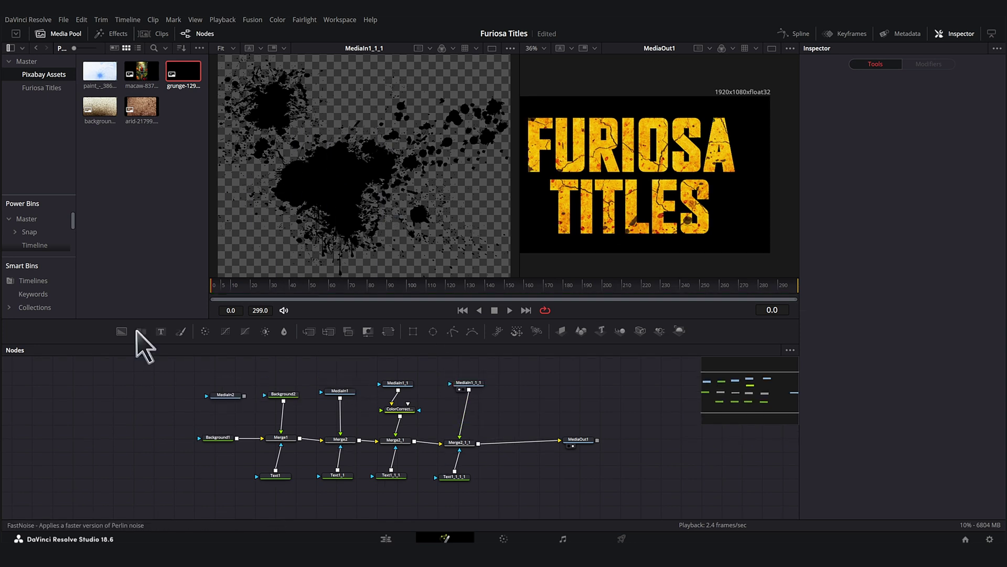
- Insert a FastNoise node between the grunge splatter image and Merge2_1_1, and set its Color 1 to red at about 0.88
{"action": "left_click_drag", "start_coordinate": [140, 331], "coordinate": [471, 414]}
{"action": "left_click", "coordinate": [889, 128]}
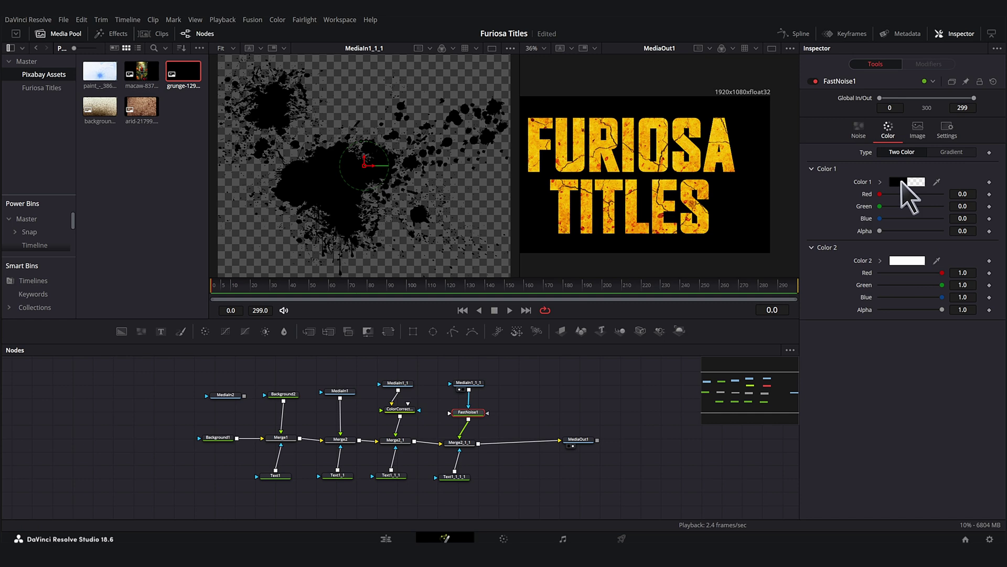
{"action": "left_click", "coordinate": [902, 181]}
{"action": "left_click", "coordinate": [605, 194]}
{"action": "left_click", "coordinate": [620, 213]}
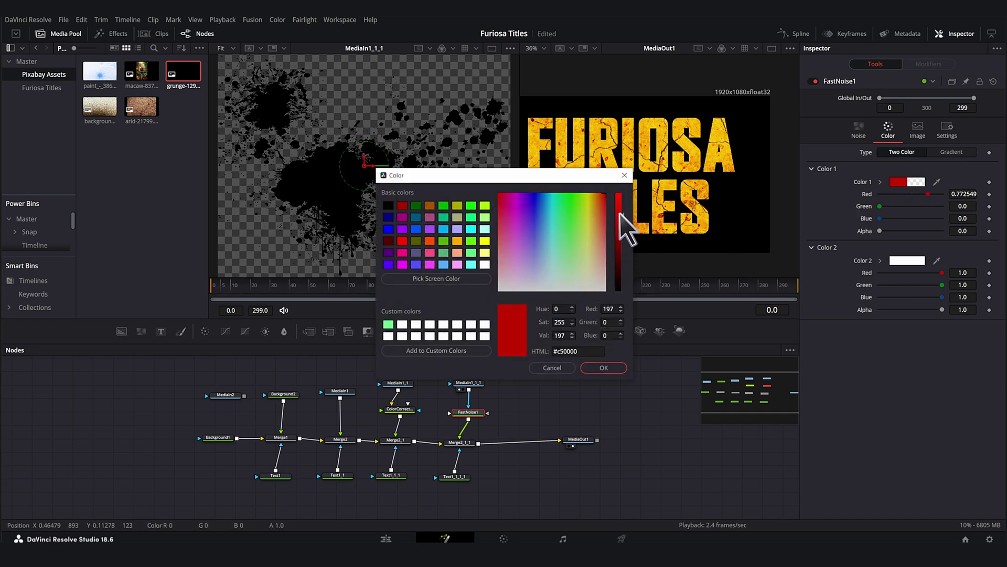
{"action": "left_click_drag", "start_coordinate": [620, 213], "coordinate": [616, 205]}
{"action": "left_click", "coordinate": [617, 370]}
- Darken FastNoise1's Color 2 toward black
{"action": "left_click", "coordinate": [907, 262]}
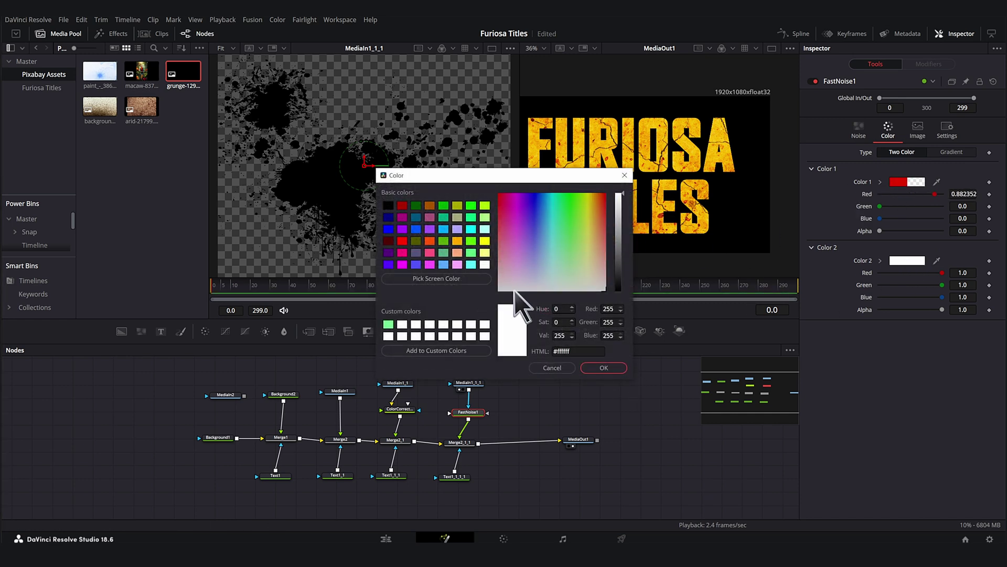
{"action": "left_click_drag", "start_coordinate": [621, 252], "coordinate": [625, 300]}
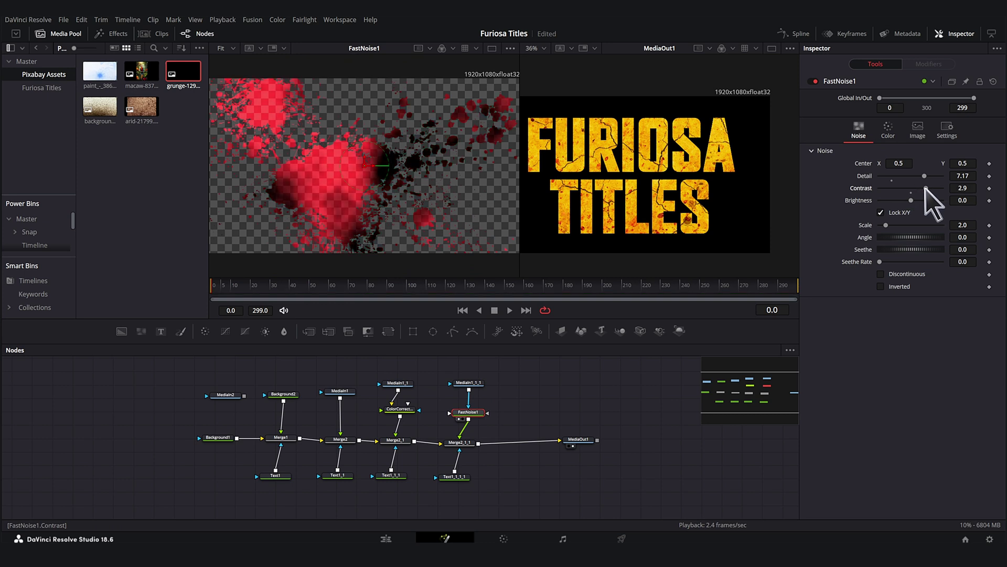
- Set FastNoise1's contrast to 3.35 and scale to about 15.12, and darken the noise by lowering its brightness
{"action": "left_click_drag", "start_coordinate": [926, 188], "coordinate": [930, 189]}
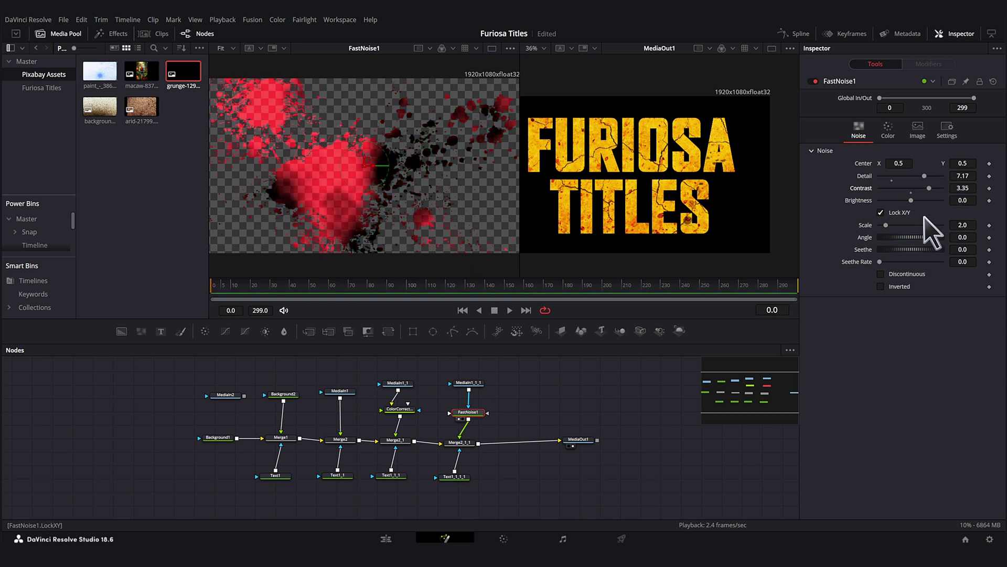
{"action": "left_click_drag", "start_coordinate": [964, 226], "coordinate": [1006, 226]}
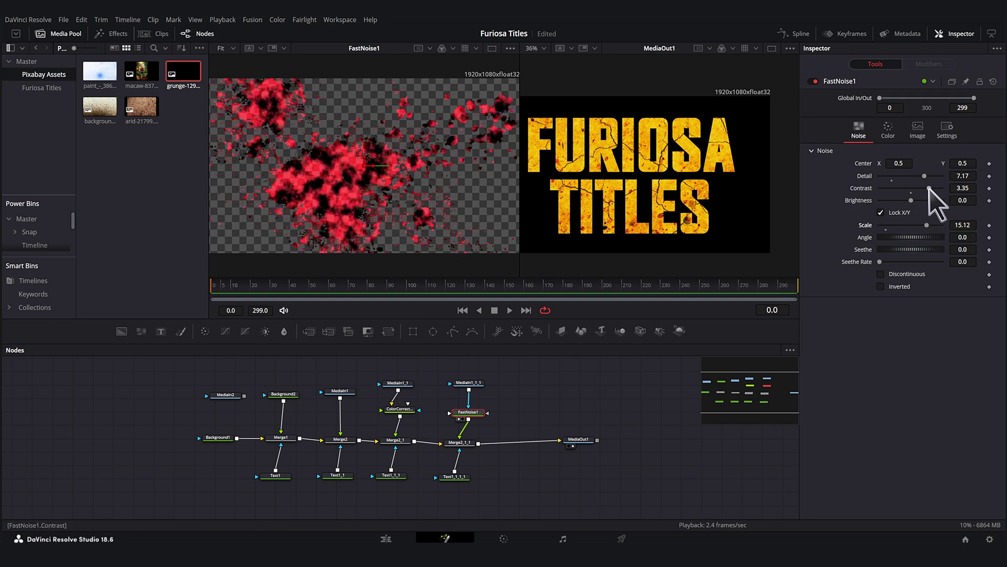
{"action": "left_click_drag", "start_coordinate": [930, 189], "coordinate": [902, 201]}
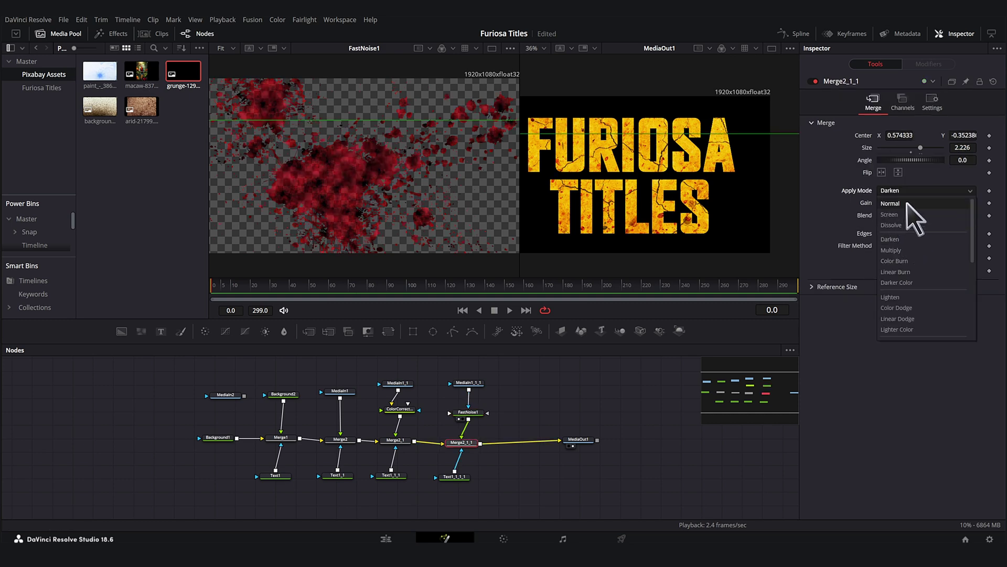
- Set Merge2_1_1 to Normal mode with size 1.835 and blend 0.811, and show the MediaIn2 reference for comparison
{"action": "left_click", "coordinate": [908, 203]}
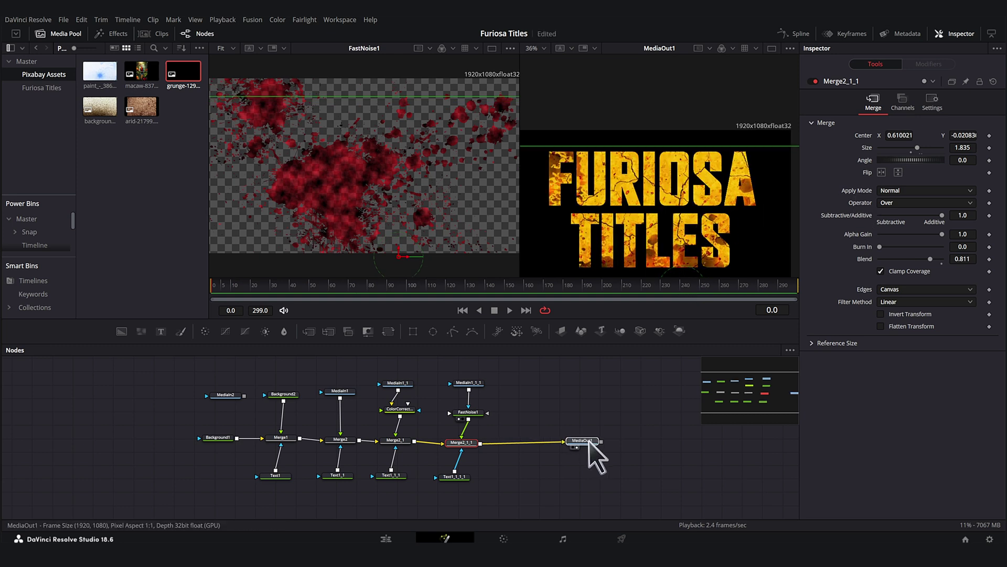
{"action": "left_click_drag", "start_coordinate": [581, 440], "coordinate": [640, 448]}
{"action": "left_click_drag", "start_coordinate": [226, 394], "coordinate": [348, 131]}
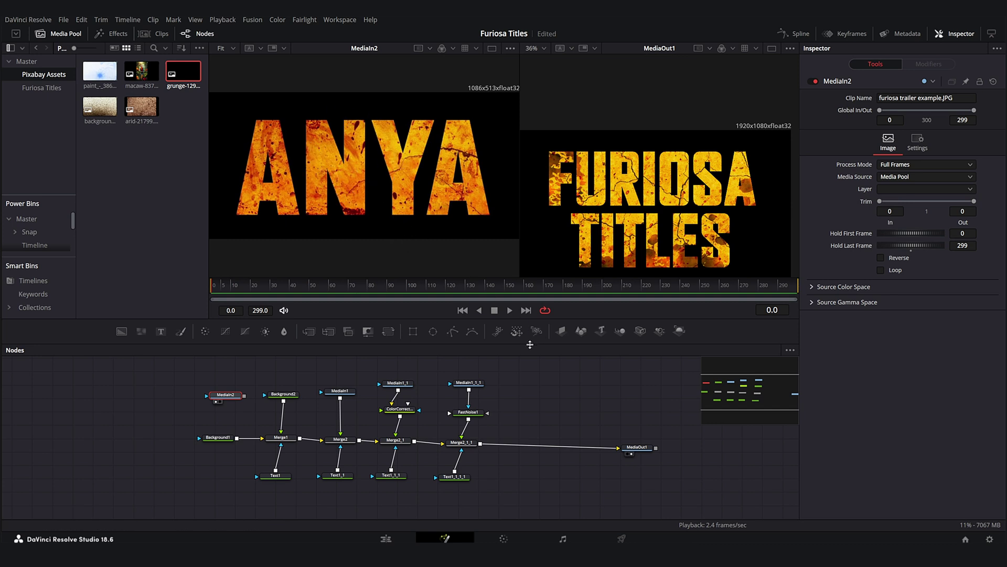
- Add paint_-_38660 (Original).mp4 through a ColorCorrector and a new Merge before MediaOut1, masked by a copy of Text1_1_1_1
{"action": "mouse_move", "coordinate": [100, 70]}
{"action": "left_mouse_down"}
{"action": "mouse_move", "coordinate": [535, 385]}
{"action": "mouse_move", "coordinate": [348, 280]}
{"action": "left_mouse_up"}
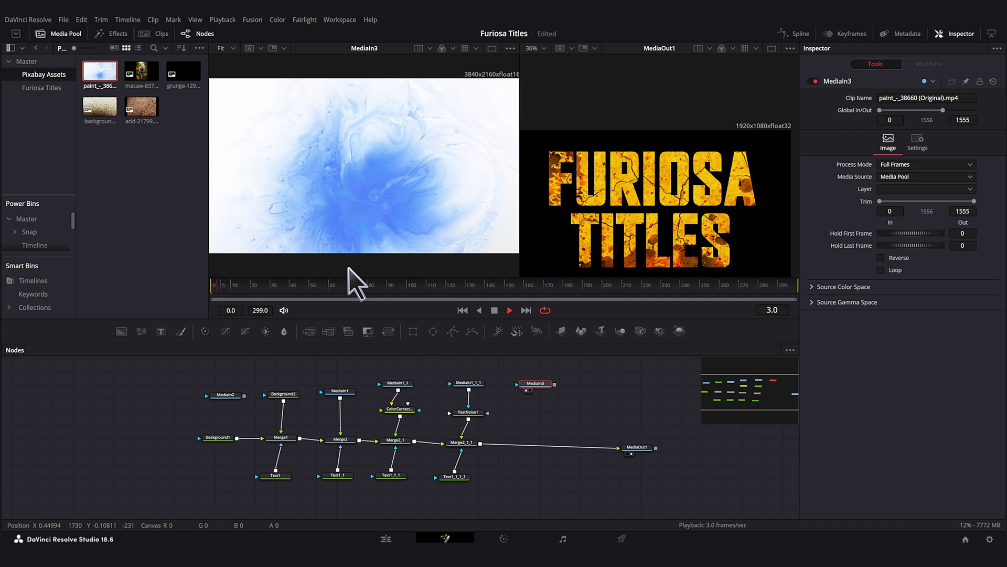
{"action": "left_click_drag", "start_coordinate": [534, 385], "coordinate": [531, 383]}
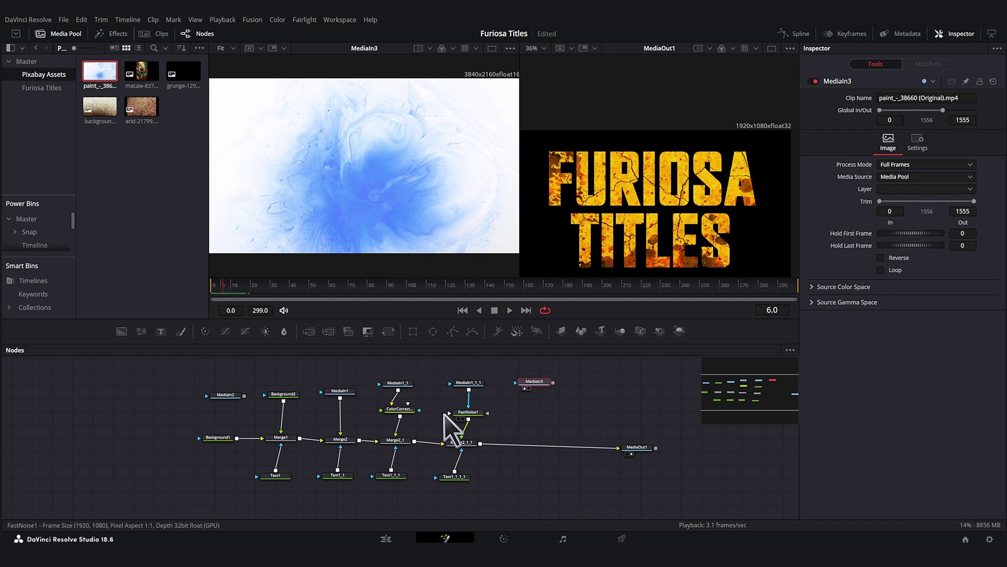
{"action": "left_click_drag", "start_coordinate": [207, 331], "coordinate": [530, 412]}
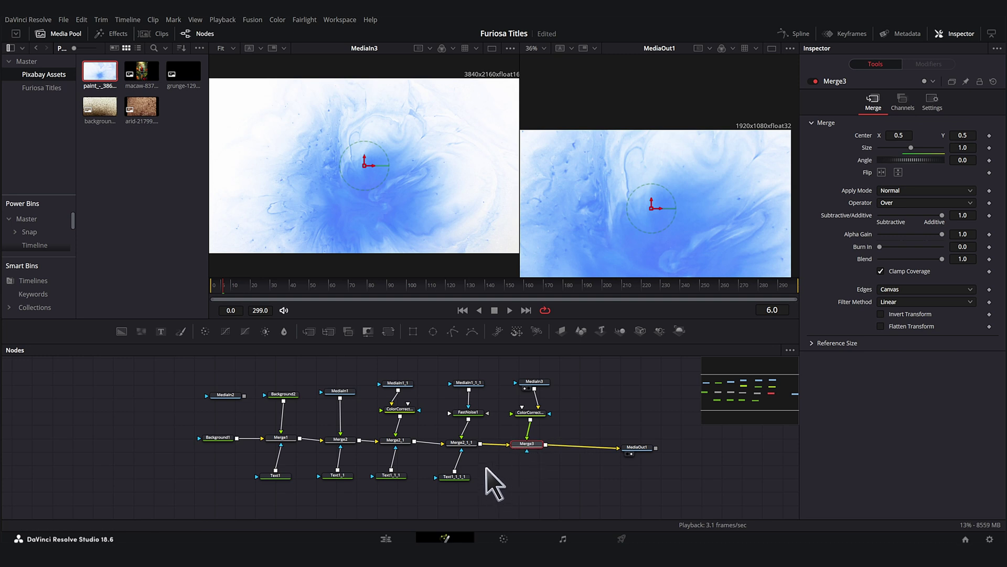
{"action": "left_click", "coordinate": [456, 477]}
{"action": "key", "text": "ctrl+v"}
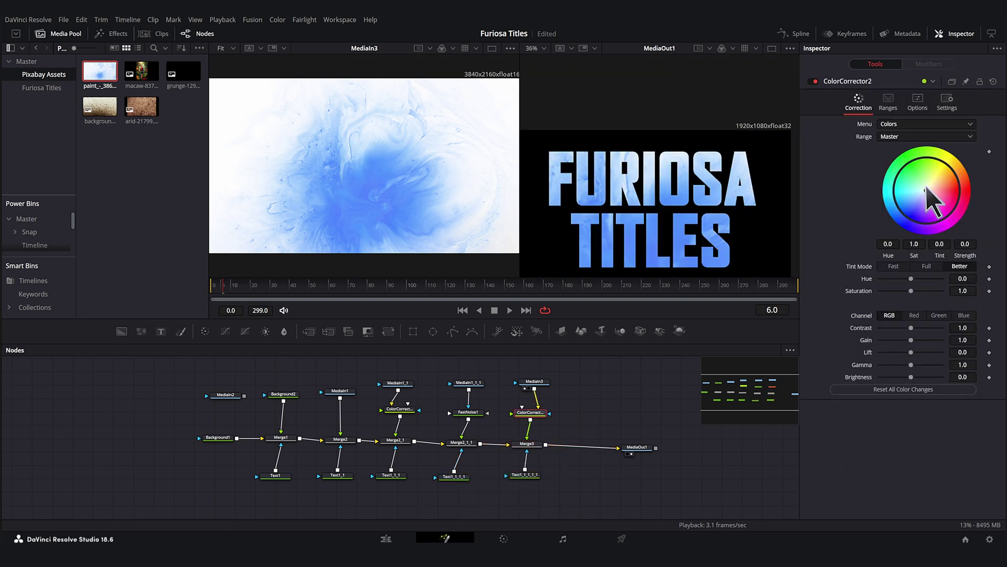
- Tint the paint clip red in ColorCorrector2 at strength about 0.87, with saturation 1.29, contrast 2.05 and gamma 0.34
{"action": "left_click_drag", "start_coordinate": [927, 189], "coordinate": [956, 190]}
{"action": "mouse_move", "coordinate": [911, 327]}
{"action": "left_mouse_down"}
{"action": "mouse_move", "coordinate": [949, 324]}
{"action": "mouse_move", "coordinate": [928, 326]}
{"action": "left_mouse_up"}
{"action": "left_click_drag", "start_coordinate": [910, 365], "coordinate": [890, 364]}
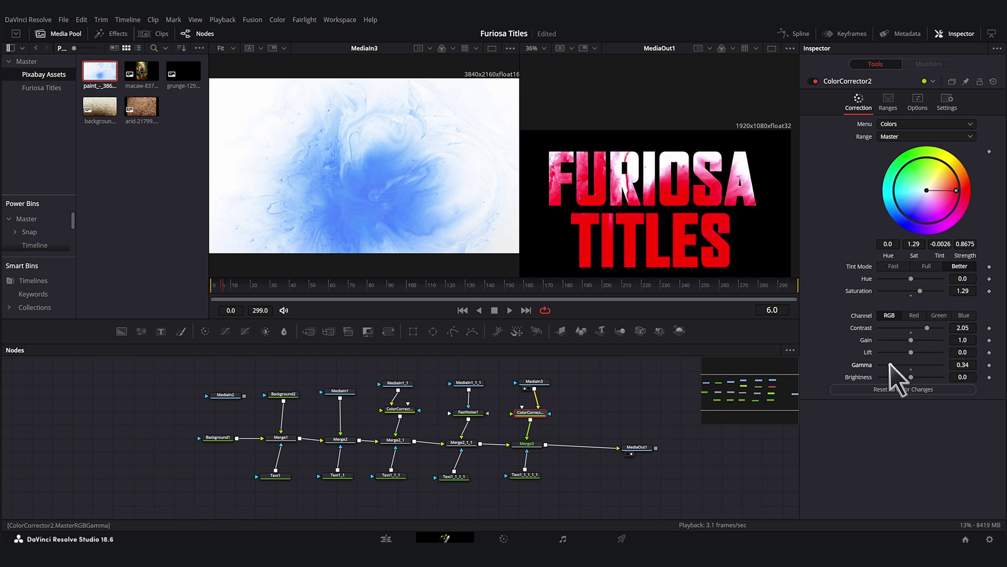
- Set Merge3's apply mode to Darken with blend 0.724, and flip the paint layer vertically
{"action": "left_click_drag", "start_coordinate": [562, 373], "coordinate": [518, 420]}
{"action": "left_click", "coordinate": [533, 442]}
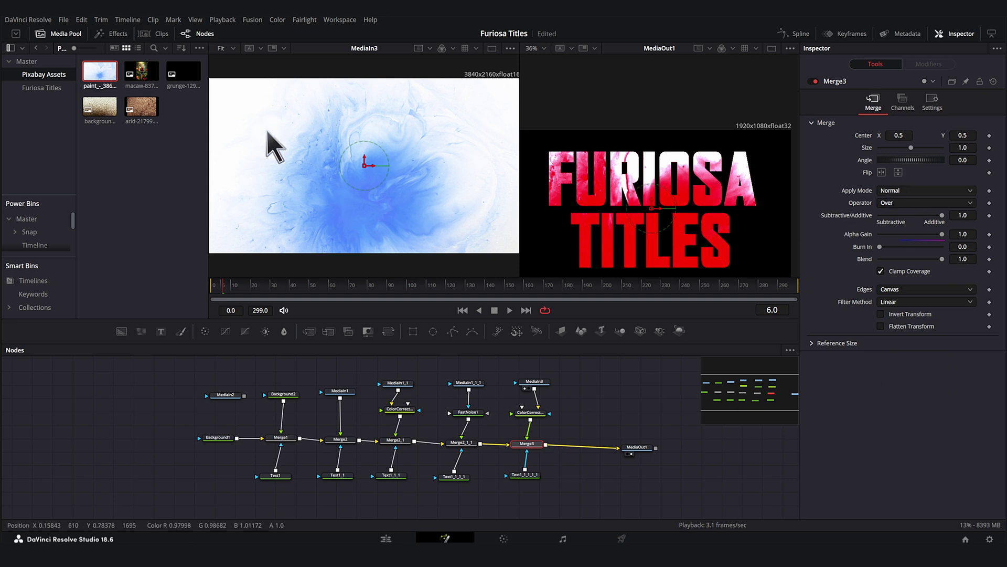
{"action": "left_click", "coordinate": [906, 190]}
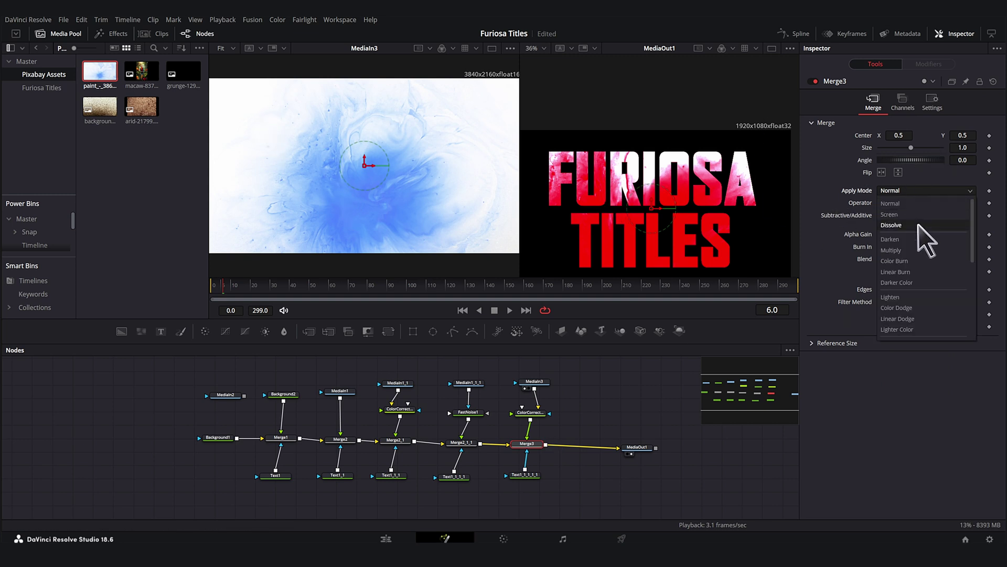
{"action": "left_click", "coordinate": [923, 242]}
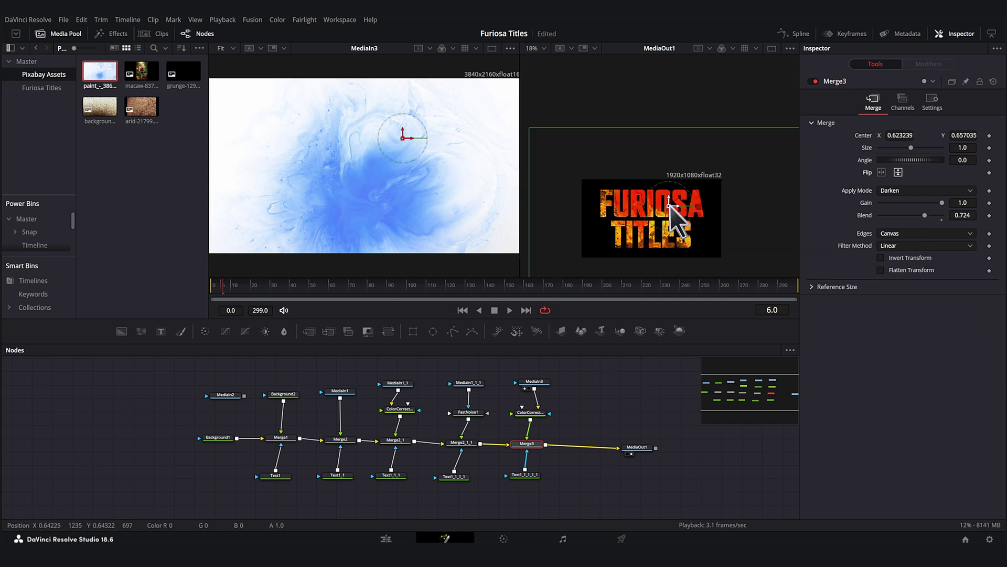
- Center Merge3's paint layer at about X 0.53, Y 0.70 with size 0.586 and blend 0.488, and save the project
{"action": "left_click_drag", "start_coordinate": [669, 204], "coordinate": [653, 180]}
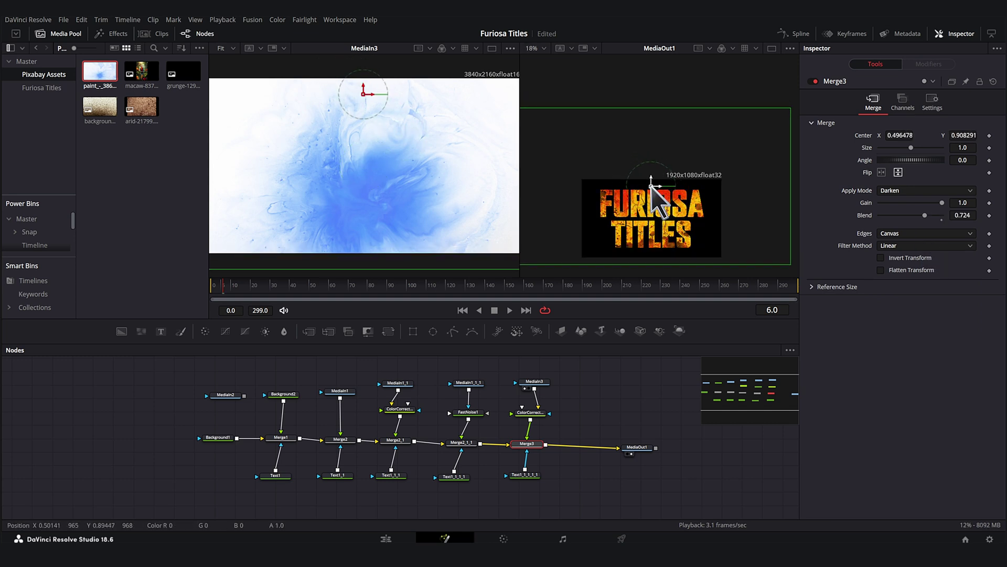
{"action": "scroll", "coordinate": [663, 216], "scroll_direction": "up", "scroll_amount": 2}
{"action": "scroll", "coordinate": [664, 215], "scroll_direction": "up", "scroll_amount": 2}
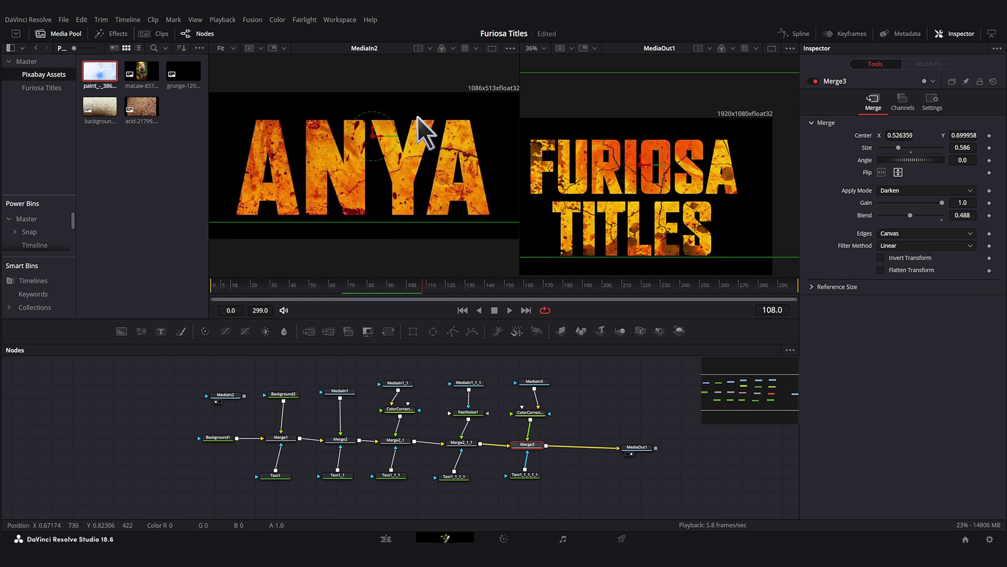
{"action": "key", "text": "ctrl+s"}
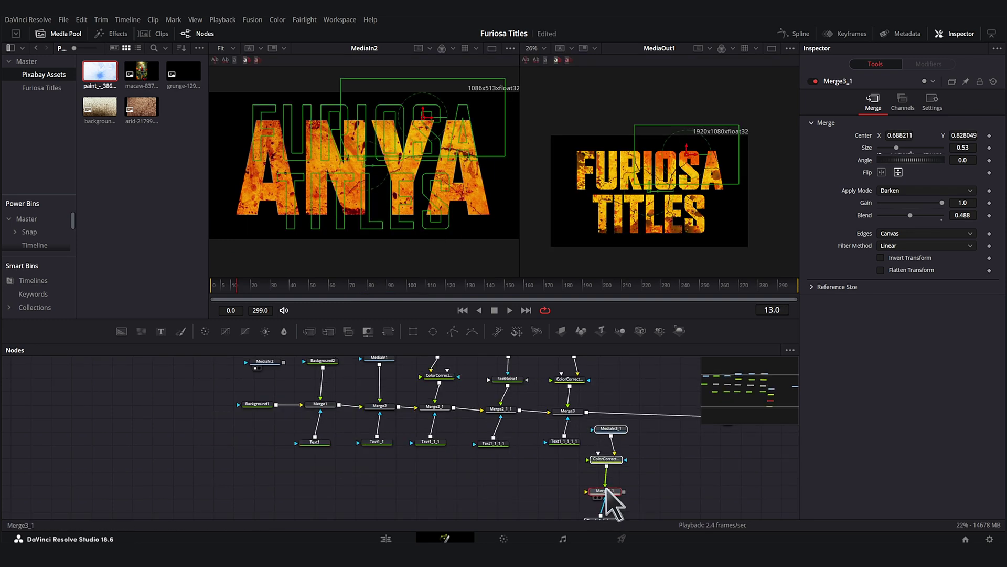
- Insert the copied paint, color corrector, text and merge nodes between Merge3 and MediaOut1, and center Merge3_1 at about X 0.23, Y 0.88
{"action": "left_click_drag", "start_coordinate": [624, 417], "coordinate": [597, 490]}
{"action": "left_click_drag", "start_coordinate": [555, 460], "coordinate": [567, 461]}
{"action": "left_click", "coordinate": [602, 442]}
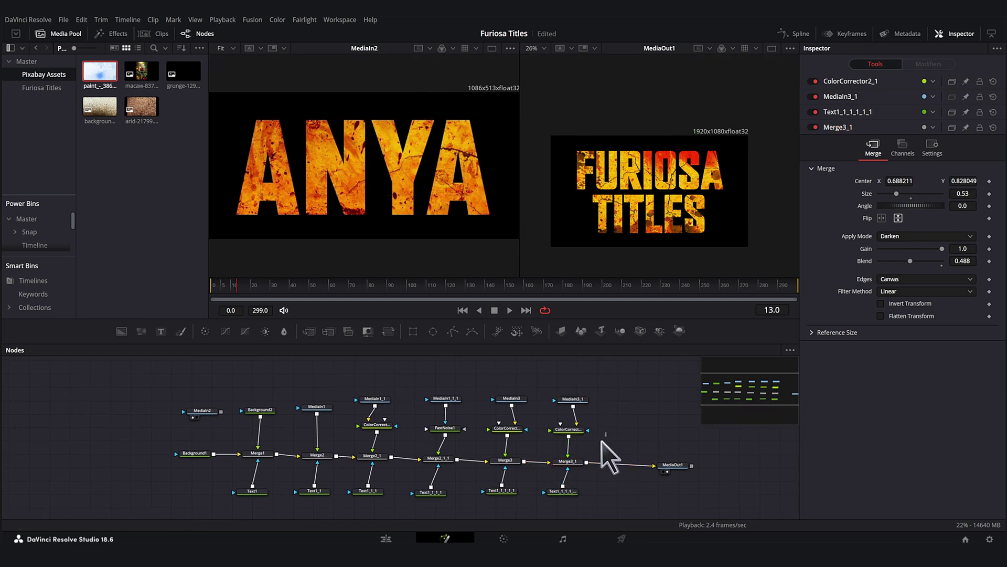
{"action": "left_click", "coordinate": [570, 461]}
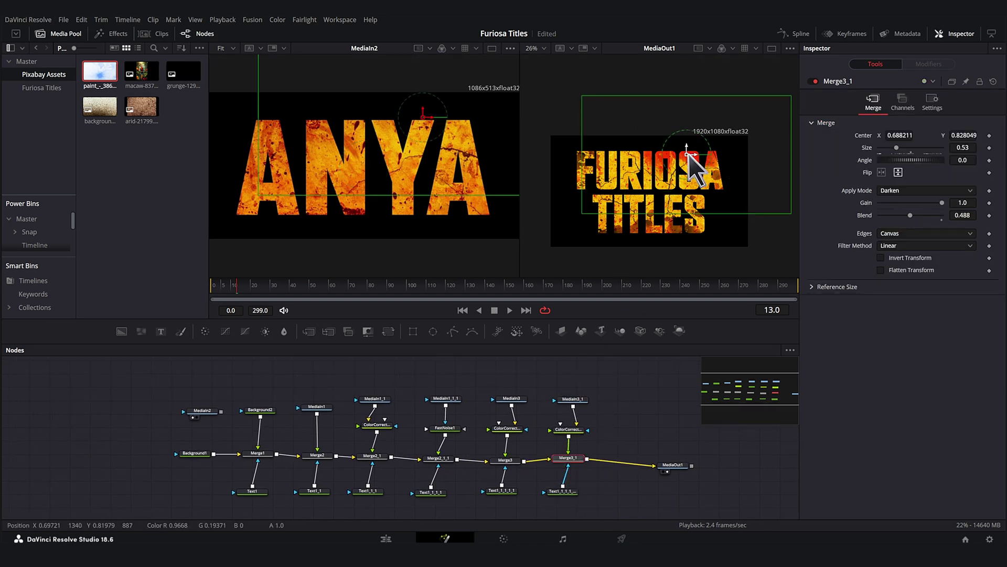
{"action": "left_click_drag", "start_coordinate": [687, 154], "coordinate": [578, 162]}
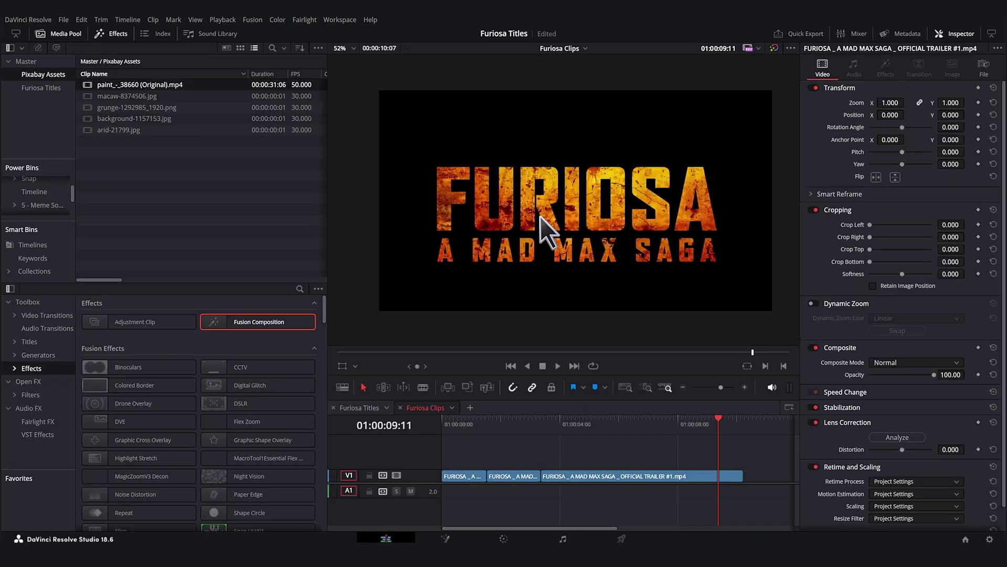
- Compare with the trailer title's texture, and set Merge2_1_1's splatter to size 0.424, blend 0.843 and center about X 0.41, Y 0.11
{"action": "scroll", "coordinate": [541, 216], "scroll_direction": "up", "scroll_amount": 5}
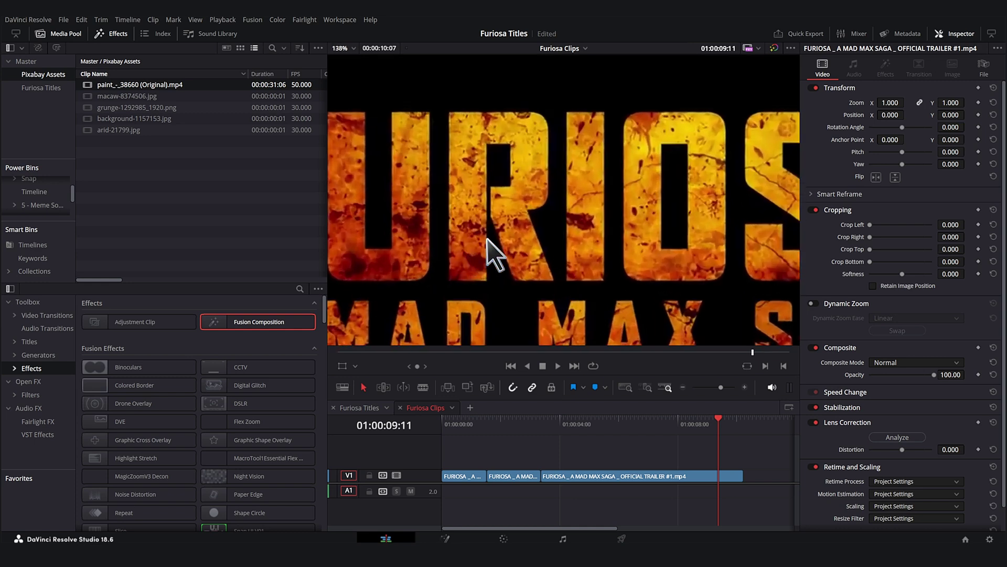
{"action": "scroll", "coordinate": [556, 187], "scroll_direction": "down", "scroll_amount": 5}
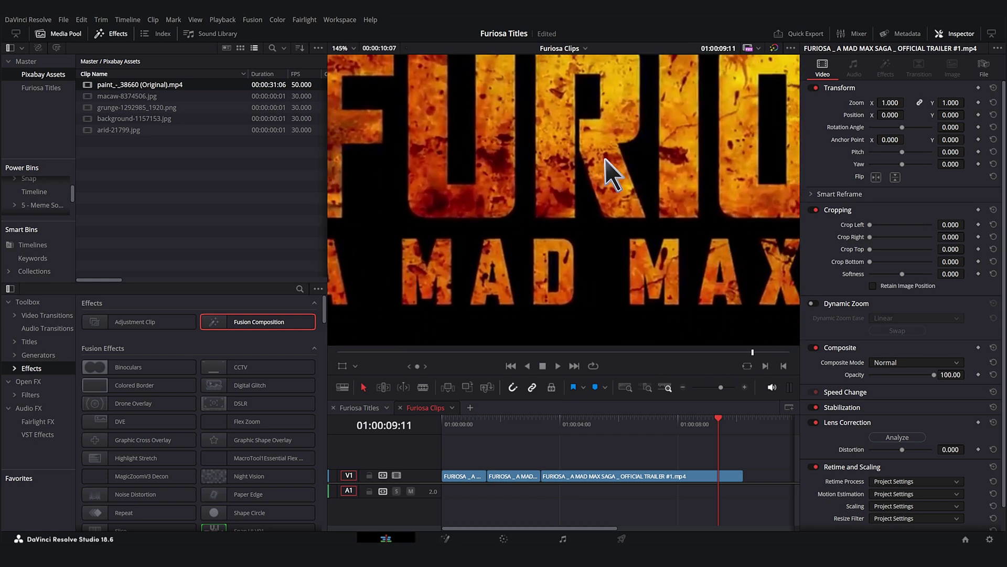
{"action": "scroll", "coordinate": [540, 178], "scroll_direction": "down", "scroll_amount": 3}
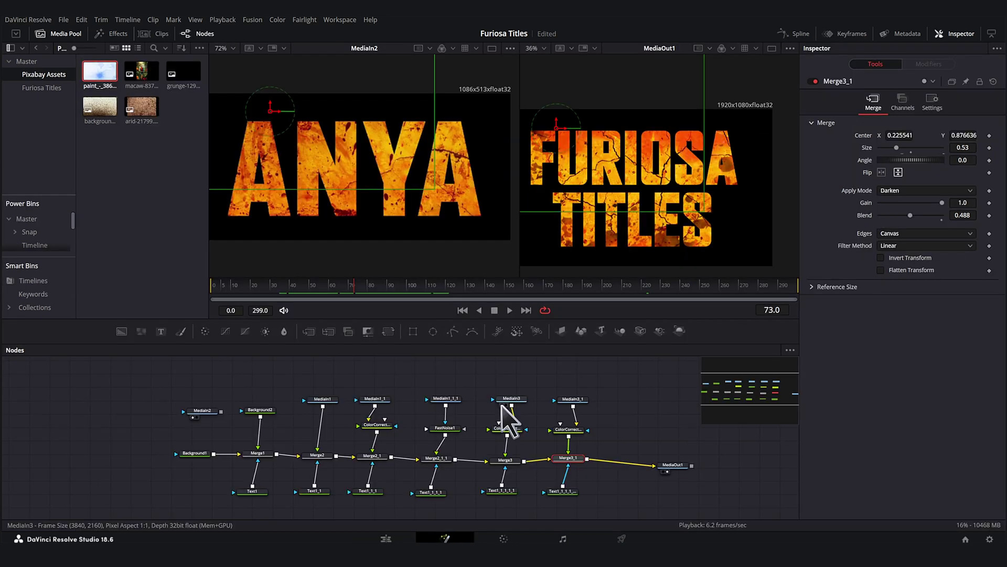
{"action": "left_click", "coordinate": [502, 405]}
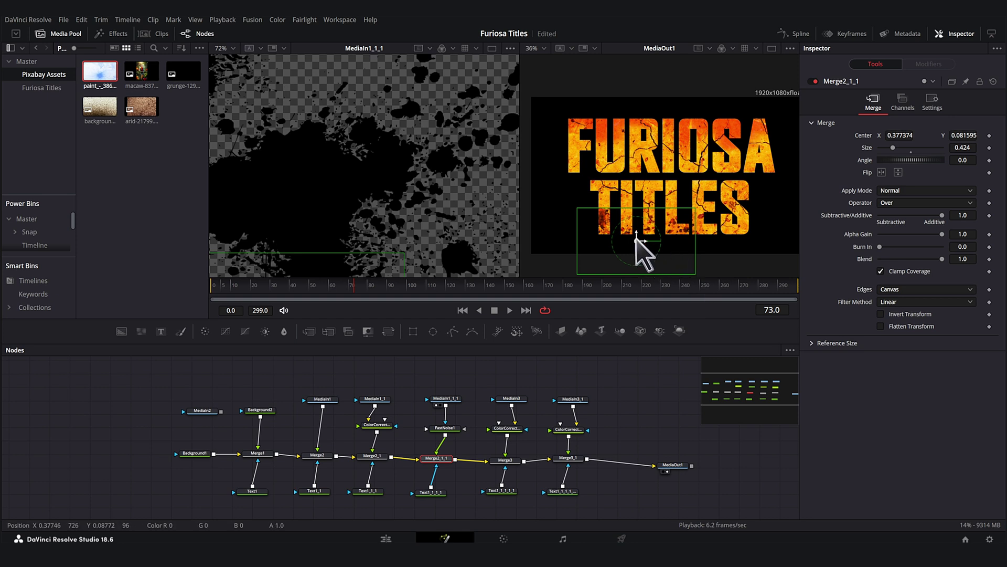
{"action": "left_click_drag", "start_coordinate": [637, 239], "coordinate": [637, 238]}
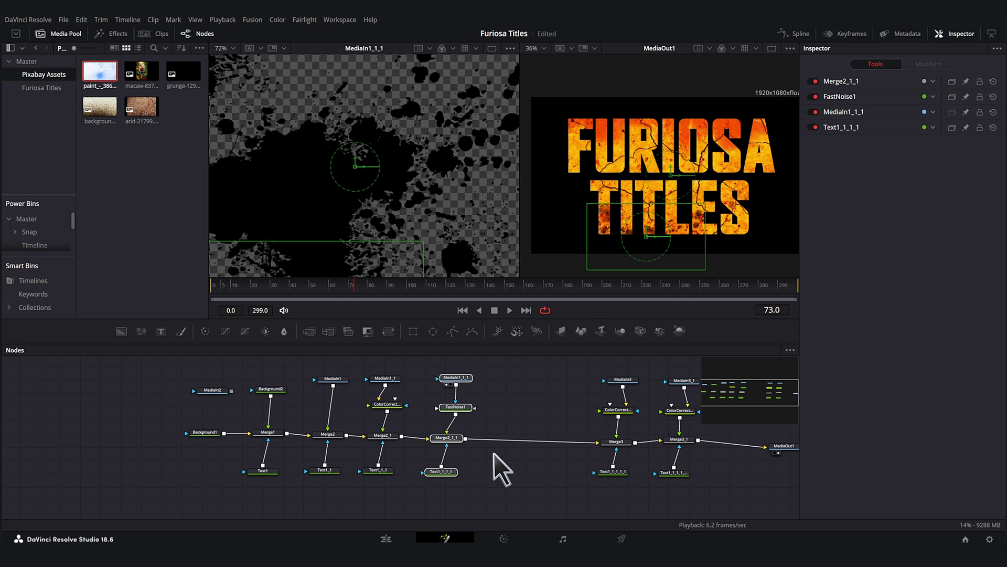
- Paste a copy of the MediaIn1_1_1, FastNoise1, Text1_1_1_1 and Merge2_1_1 nodes and insert it between Merge2_1_1 and Merge3
{"action": "left_click", "coordinate": [493, 453]}
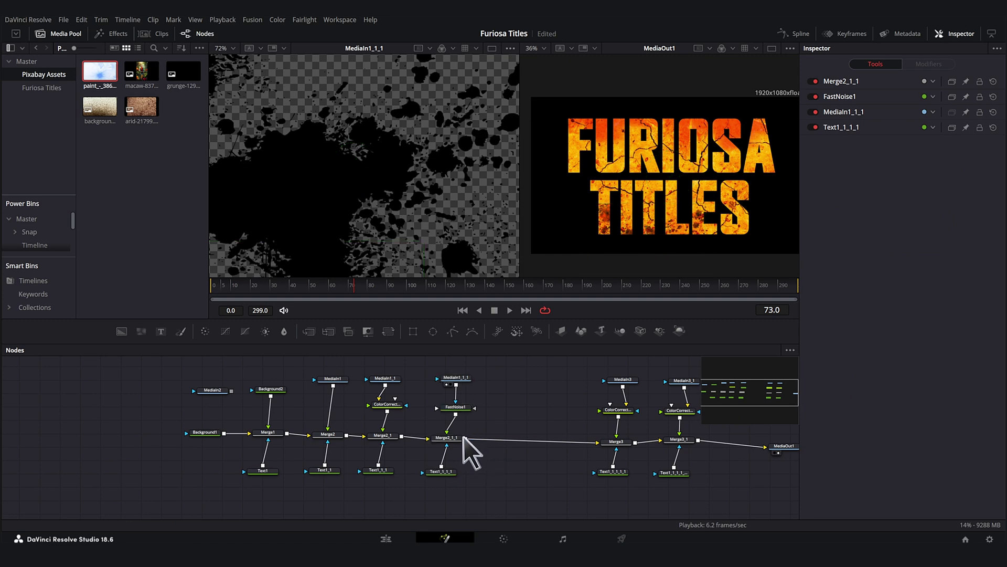
{"action": "key", "text": "ctrl+v"}
{"action": "left_click_drag", "start_coordinate": [490, 495], "coordinate": [499, 424]}
{"action": "left_click_drag", "start_coordinate": [555, 397], "coordinate": [524, 436]}
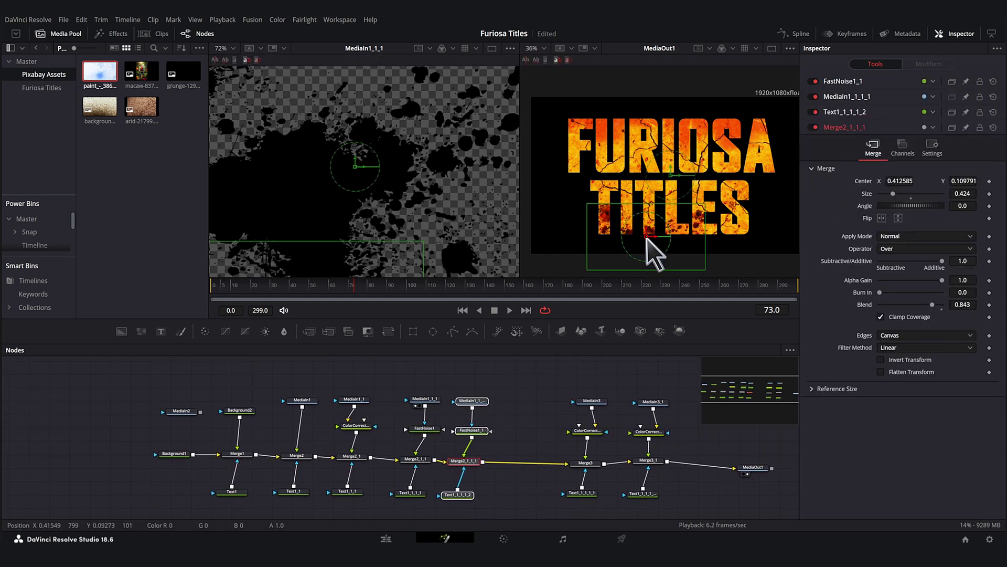
- Move the copied splatter of Merge2_1_1_1 over the end of TITLES, and flip it horizontally
{"action": "left_click_drag", "start_coordinate": [647, 237], "coordinate": [719, 224]}
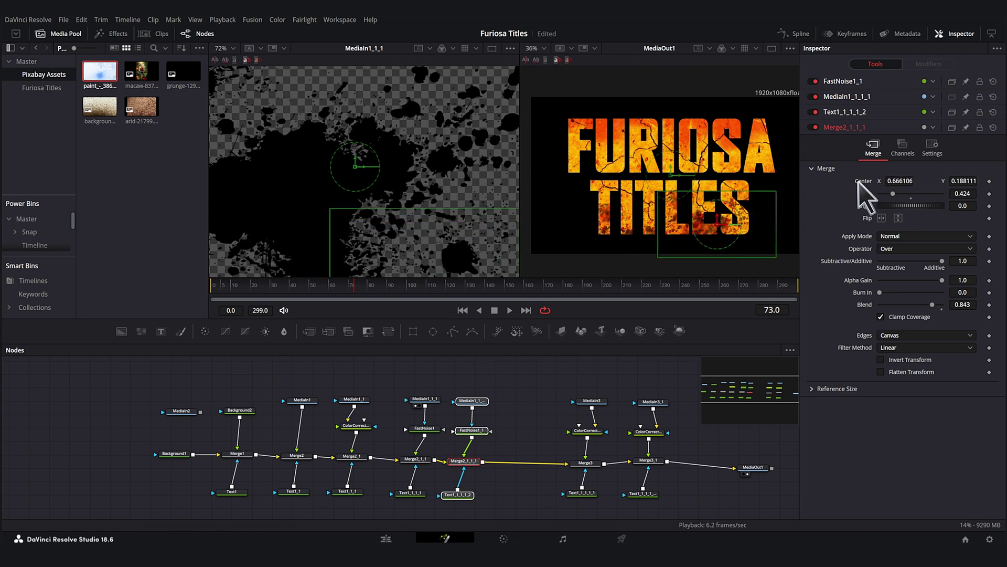
{"action": "left_click", "coordinate": [882, 217]}
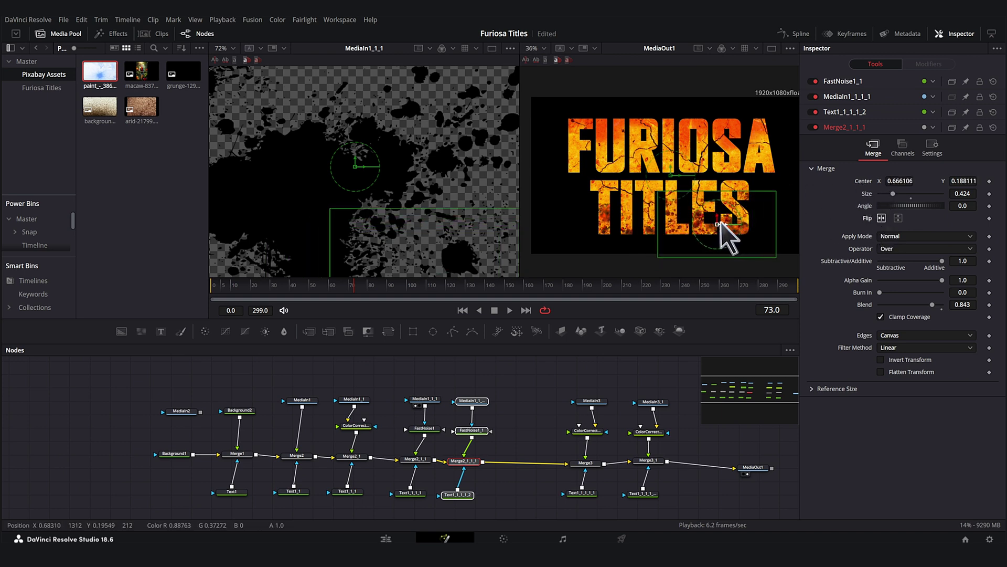
{"action": "mouse_move", "coordinate": [720, 222]}
{"action": "left_mouse_down"}
{"action": "mouse_move", "coordinate": [738, 231]}
{"action": "mouse_move", "coordinate": [721, 236]}
{"action": "mouse_move", "coordinate": [724, 255]}
{"action": "mouse_move", "coordinate": [717, 224]}
{"action": "mouse_move", "coordinate": [717, 235]}
{"action": "mouse_move", "coordinate": [726, 225]}
{"action": "left_mouse_up"}
- Shift all nodes from Merge2_1_1 through MediaOut1 to the right to open a gap after Merge2_1
{"action": "left_click_drag", "start_coordinate": [392, 378], "coordinate": [753, 517]}
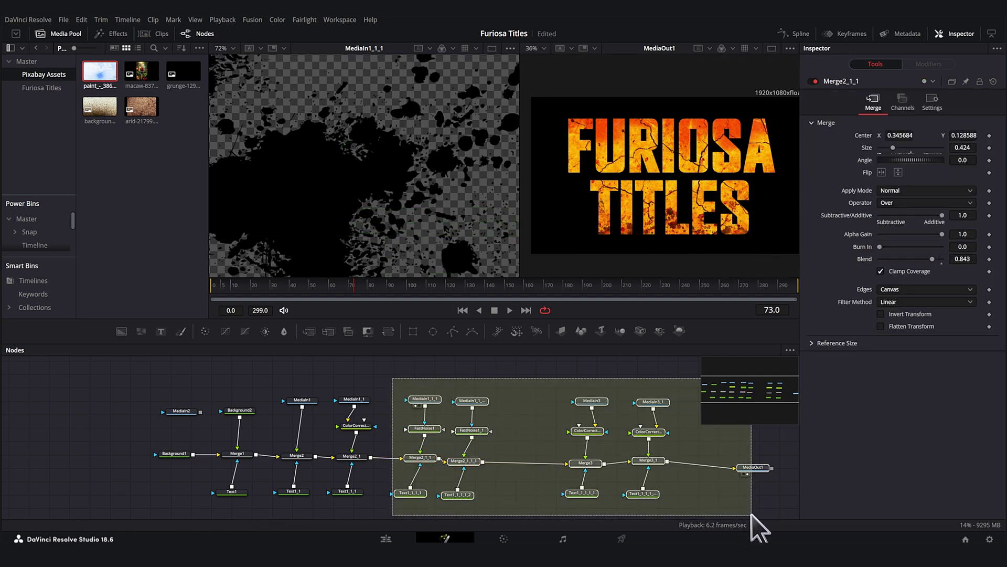
{"action": "left_click_drag", "start_coordinate": [577, 461], "coordinate": [638, 460]}
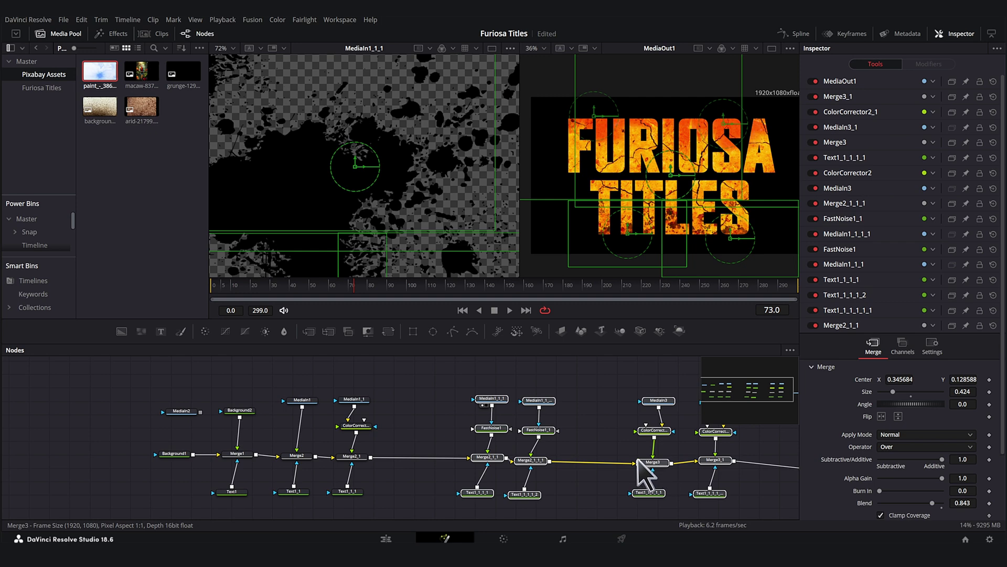
- Shrink Merge2_1's speckled texture to size 0.226 and center it at about X 0.49, Y 0.20 over TITLES
{"action": "left_click", "coordinate": [346, 398]}
{"action": "key", "text": "1"}
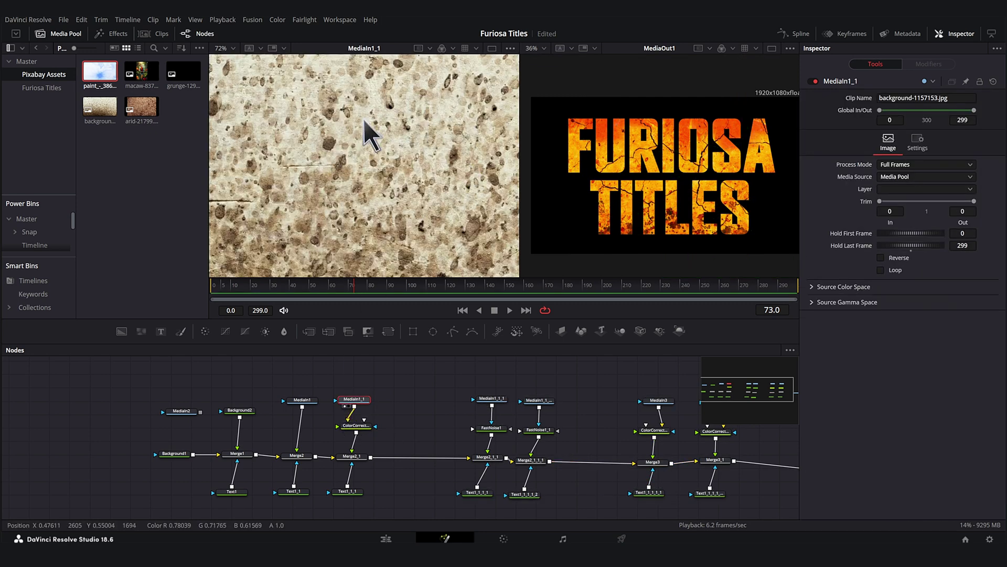
{"action": "scroll", "coordinate": [348, 191], "scroll_direction": "down", "scroll_amount": 4}
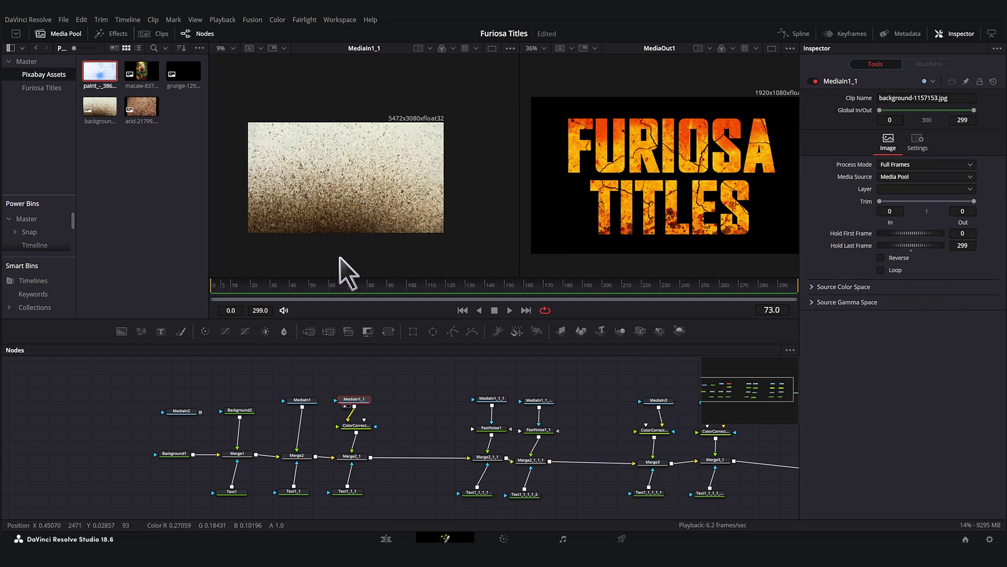
{"action": "left_click", "coordinate": [352, 457]}
{"action": "scroll", "coordinate": [622, 248], "scroll_direction": "down", "scroll_amount": 2}
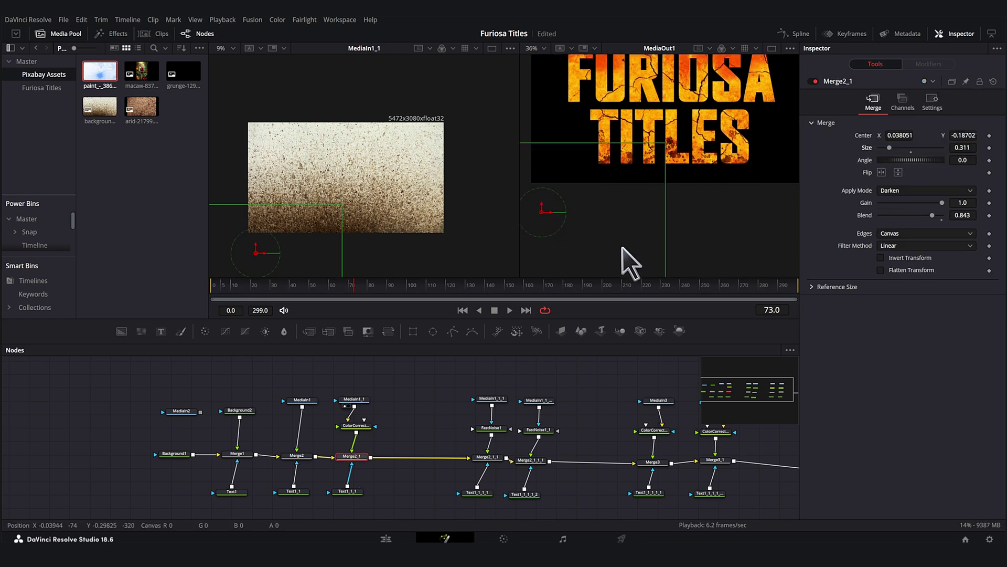
{"action": "left_click_drag", "start_coordinate": [544, 211], "coordinate": [658, 142]}
{"action": "scroll", "coordinate": [658, 142], "scroll_direction": "up", "scroll_amount": 2}
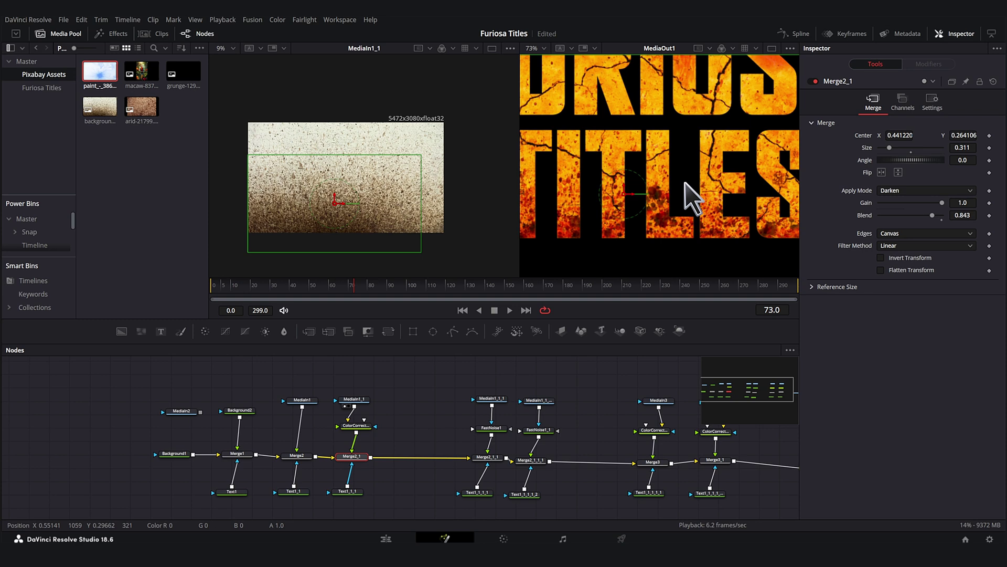
{"action": "left_click_drag", "start_coordinate": [654, 189], "coordinate": [658, 189]}
- Duplicate the MediaIn1_1, ColorCorrector1, Text1_1_1 and Merge2_1 nodes between Merge2_1 and Merge2_1_1, and move the copied speckled texture up over FURIOSA
{"action": "left_click_drag", "start_coordinate": [404, 382], "coordinate": [344, 496]}
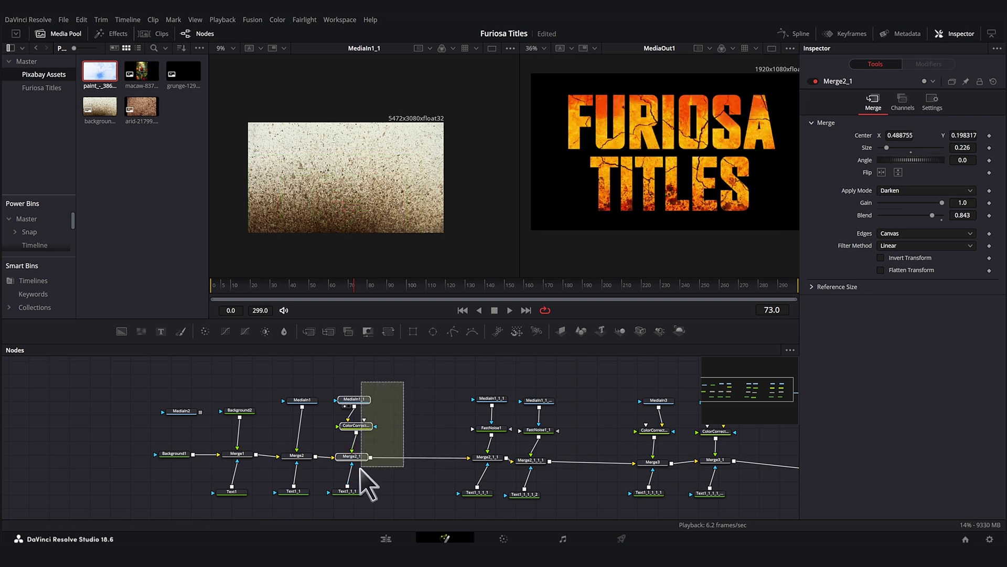
{"action": "key", "text": "ctrl+c"}
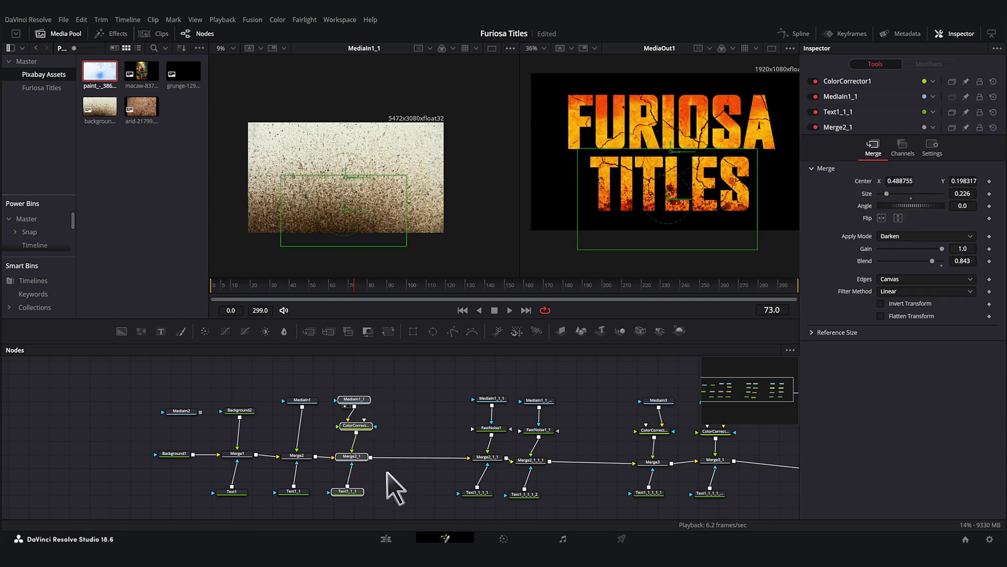
{"action": "key", "text": "ctrl+v"}
{"action": "left_click_drag", "start_coordinate": [389, 499], "coordinate": [405, 453]}
{"action": "left_click", "coordinate": [401, 394]}
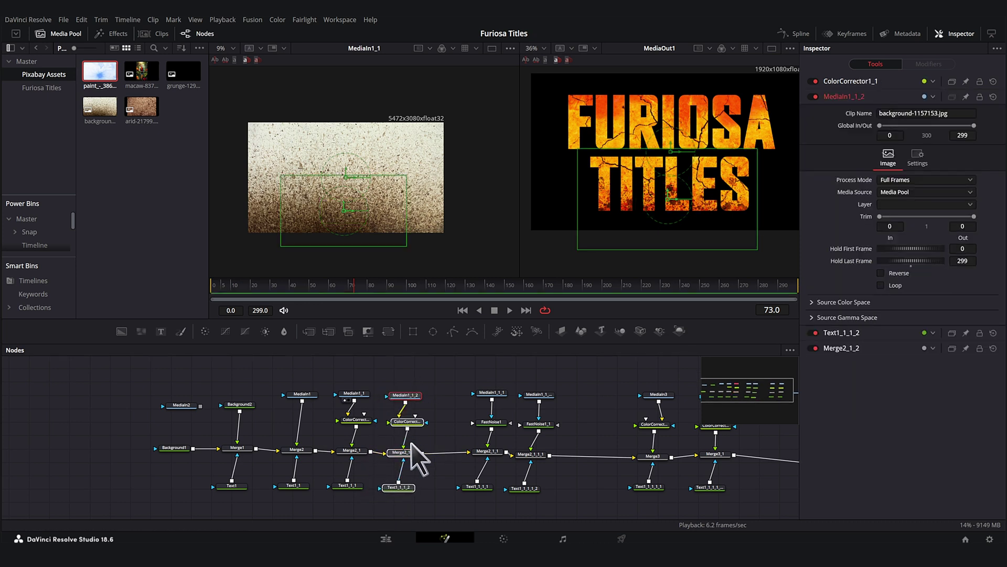
{"action": "left_click", "coordinate": [410, 452]}
{"action": "left_click_drag", "start_coordinate": [668, 197], "coordinate": [653, 105]}
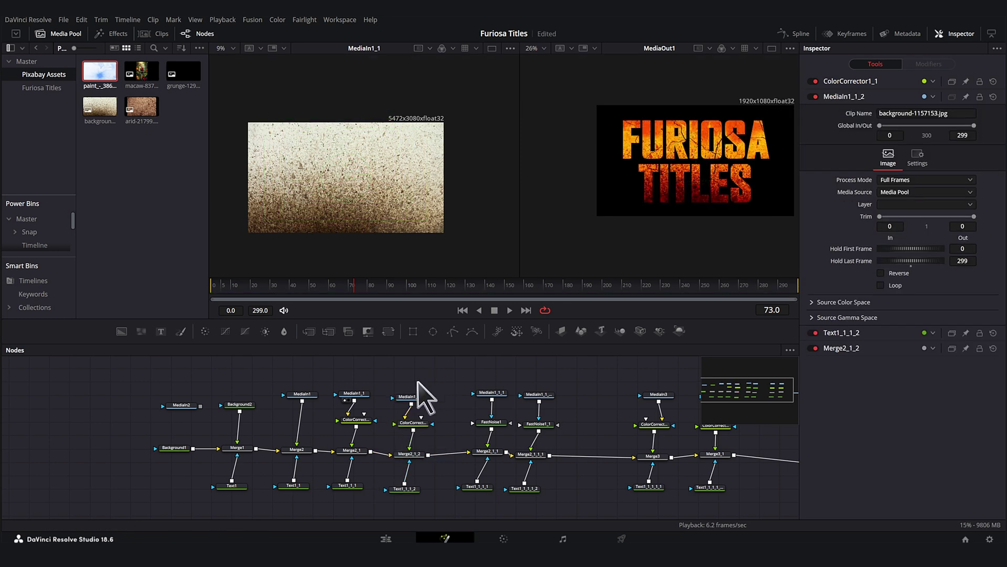
- Mask MediaIn1_1_2 with a rectangle about 0.93 wide and 0.67 high centered at Y 0.77, and shift the splatter node groups right
{"action": "left_click", "coordinate": [416, 396]}
{"action": "left_click", "coordinate": [413, 331]}
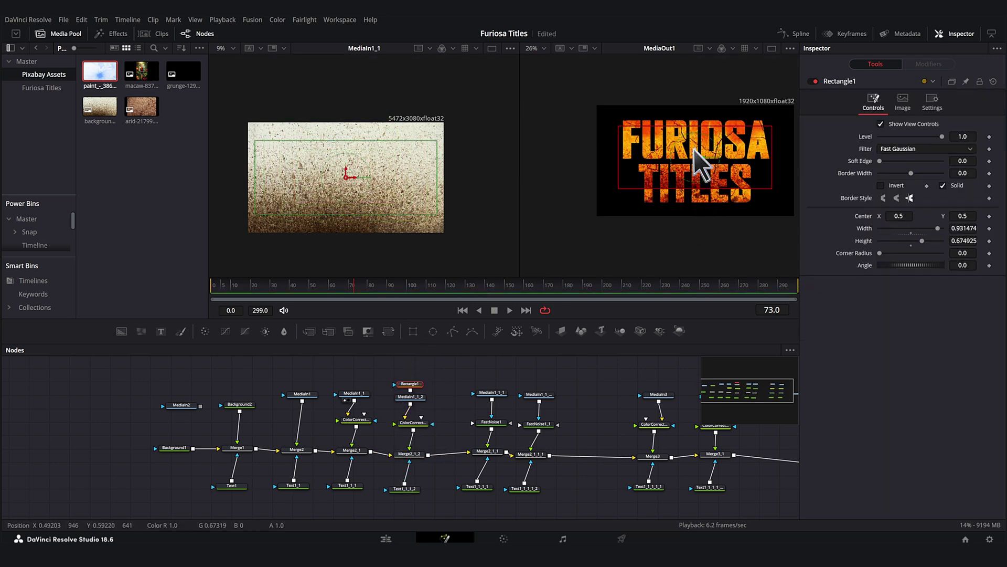
{"action": "left_click_drag", "start_coordinate": [694, 151], "coordinate": [694, 124]}
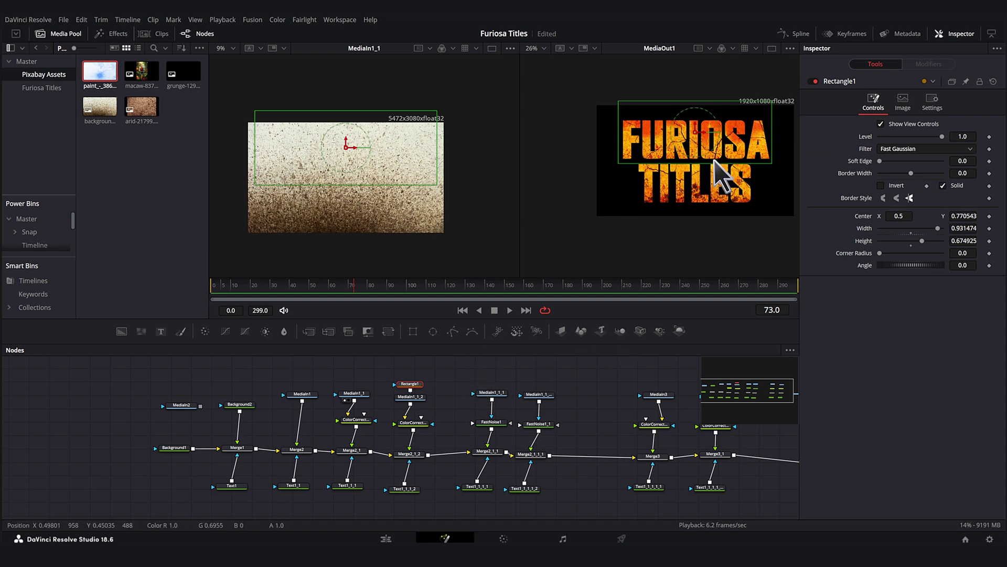
{"action": "left_click_drag", "start_coordinate": [388, 371], "coordinate": [581, 504]}
{"action": "left_click_drag", "start_coordinate": [537, 451], "coordinate": [593, 457]}
- Switch to the Furiosa Clips timeline on the Edit page and scrub through the trailer's FURIOSA title for reference
{"action": "left_click", "coordinate": [391, 536]}
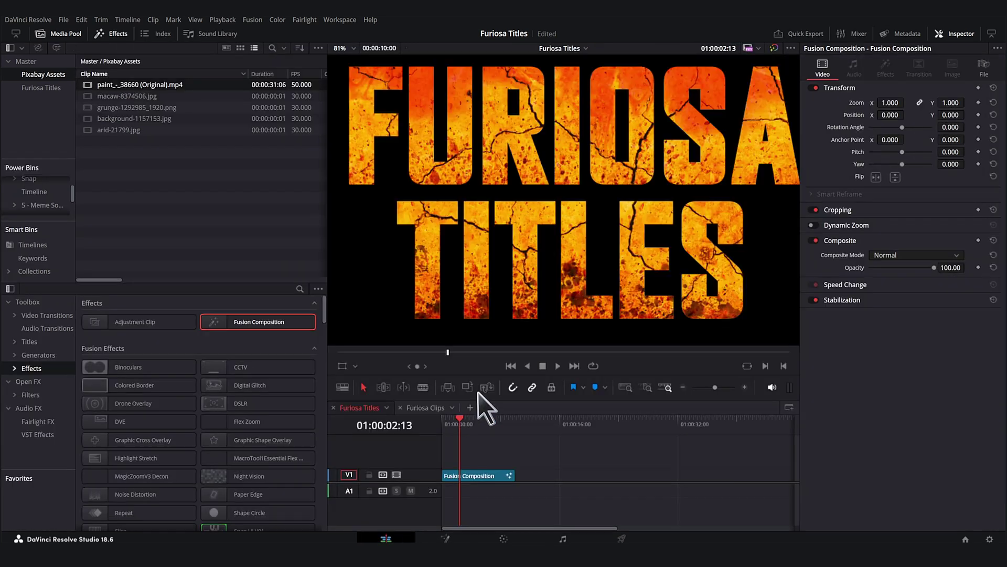
{"action": "left_click", "coordinate": [425, 408]}
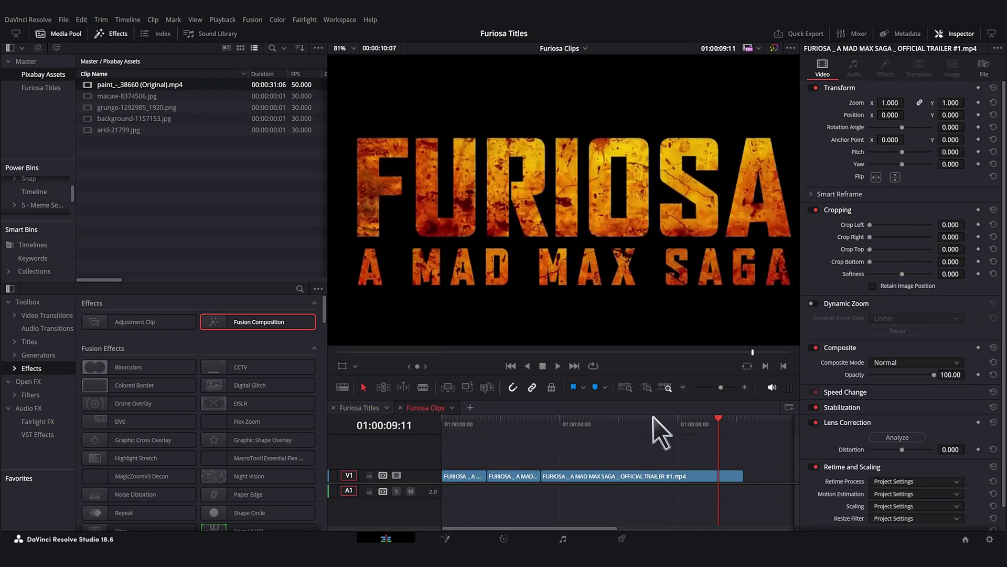
{"action": "left_click_drag", "start_coordinate": [654, 417], "coordinate": [712, 419]}
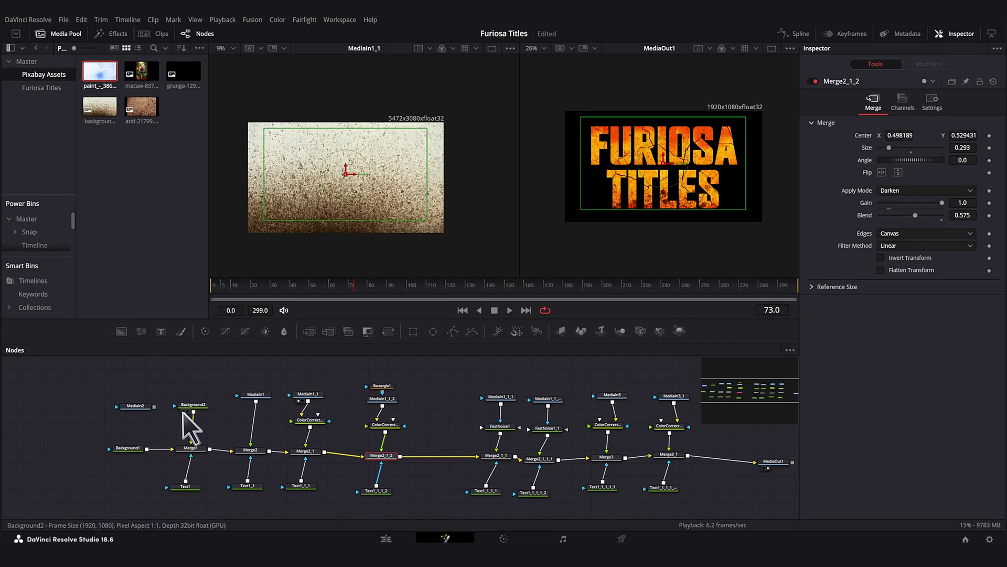
- Preview the Background2, MediaIn1 and MediaIn1_1 nodes one by one, and check the settings of Merge2 and Merge2_1
{"action": "left_click", "coordinate": [184, 412]}
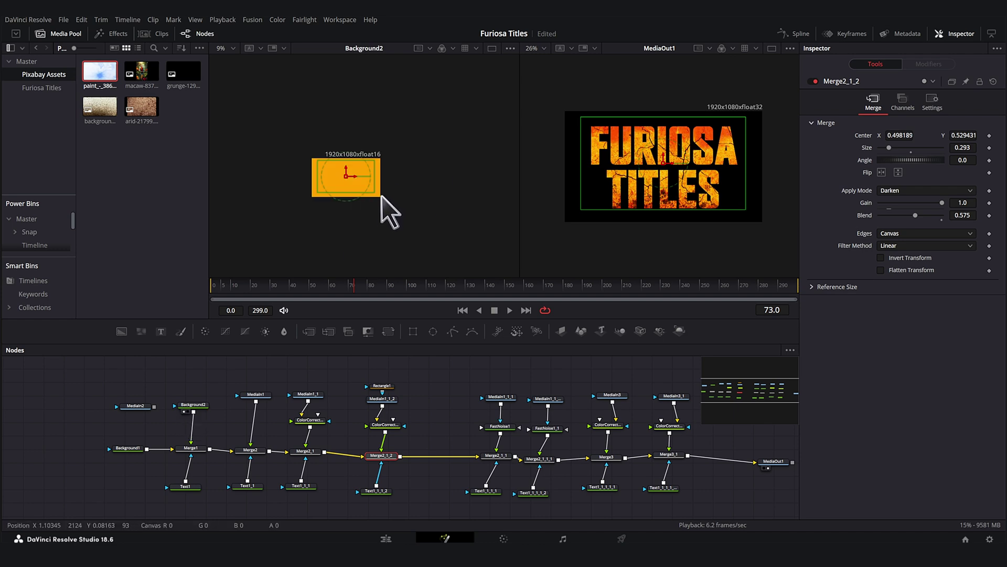
{"action": "scroll", "coordinate": [382, 197], "scroll_direction": "up", "scroll_amount": 3}
{"action": "left_click_drag", "start_coordinate": [226, 498], "coordinate": [264, 382]}
{"action": "left_click", "coordinate": [257, 394]}
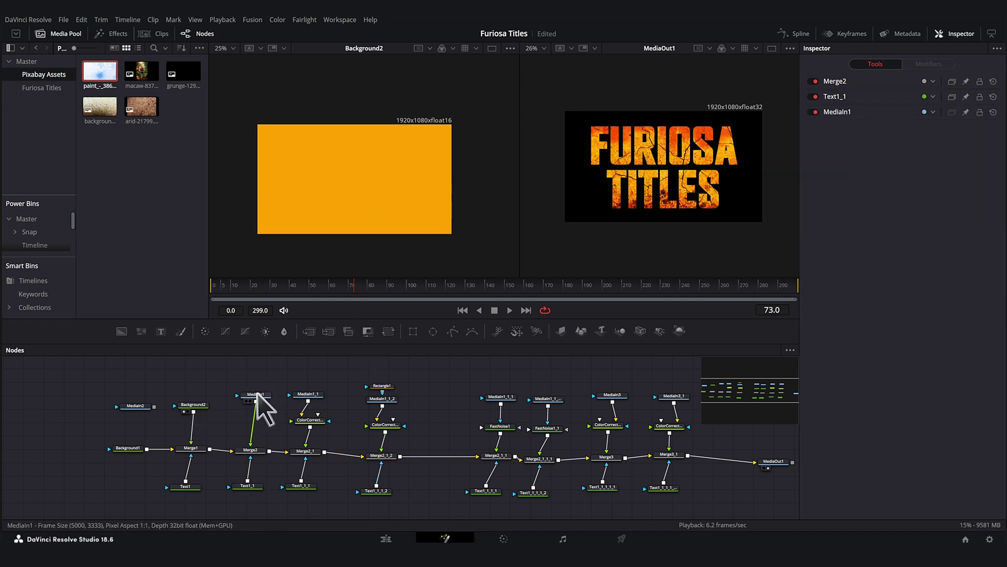
{"action": "key", "text": "1"}
{"action": "left_click", "coordinate": [254, 450]}
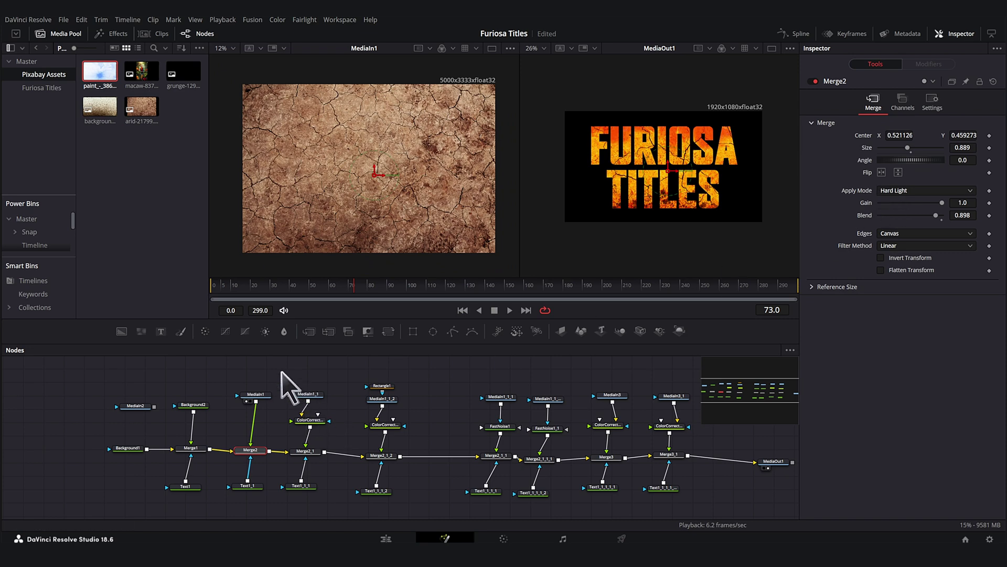
{"action": "left_click", "coordinate": [308, 394]}
{"action": "key", "text": "1"}
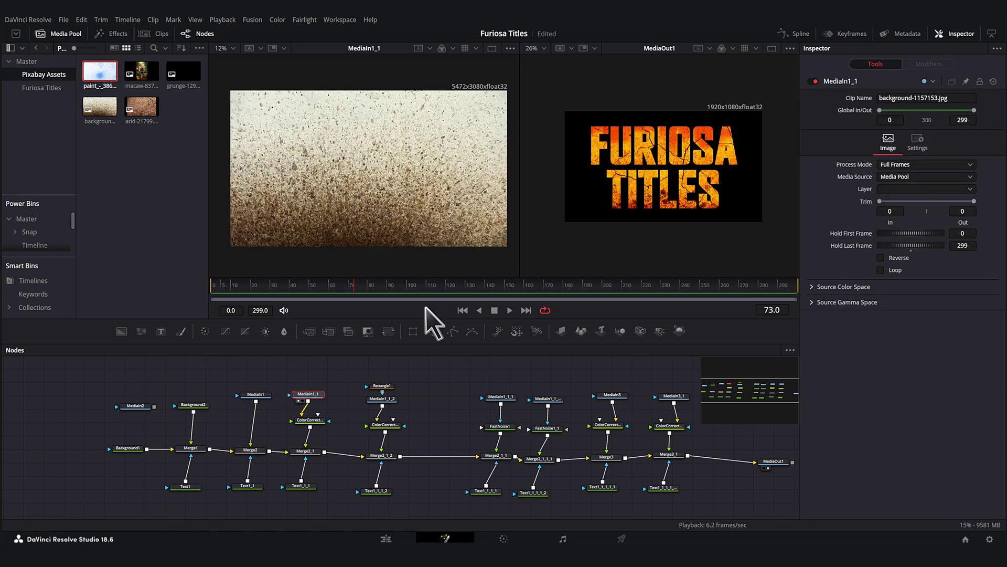
{"action": "left_click", "coordinate": [317, 451]}
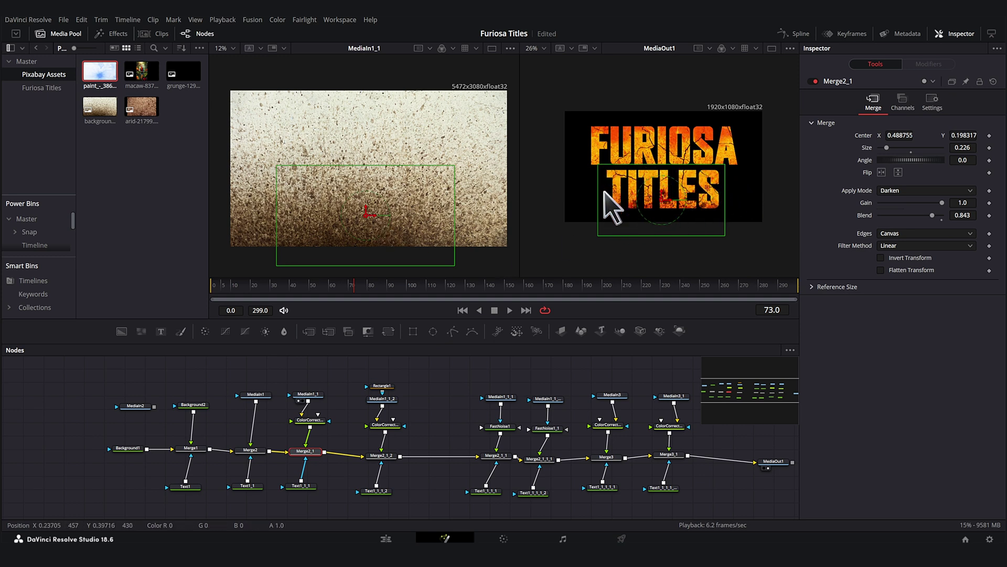
- Preview the masked MediaIn1_1_2 texture and show the settings of its Rectangle1 mask
{"action": "left_click_drag", "start_coordinate": [273, 377], "coordinate": [330, 492]}
{"action": "left_click_drag", "start_coordinate": [348, 373], "coordinate": [422, 493]}
{"action": "left_click", "coordinate": [419, 441]}
{"action": "left_click", "coordinate": [380, 400]}
{"action": "key", "text": "1"}
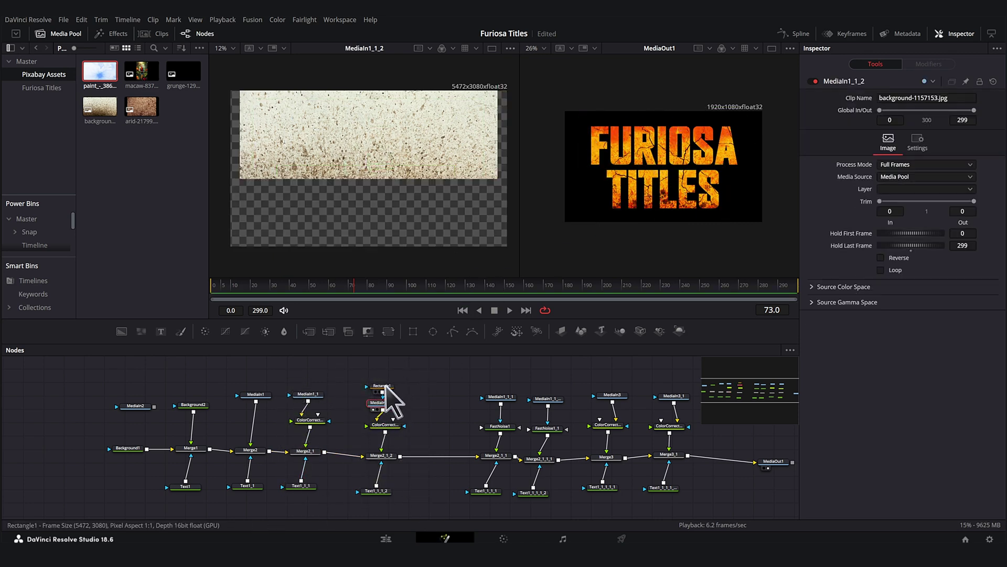
{"action": "left_click_drag", "start_coordinate": [383, 385], "coordinate": [389, 382]}
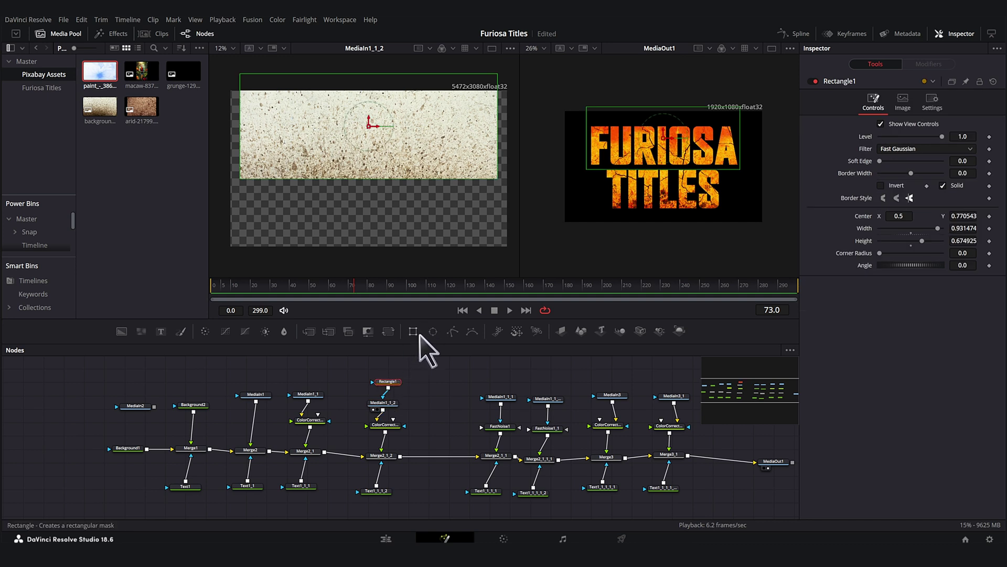
- Add a second rectangle mask, try connecting it to MediaIn1_1_2, and delete it
{"action": "left_click", "coordinate": [414, 331]}
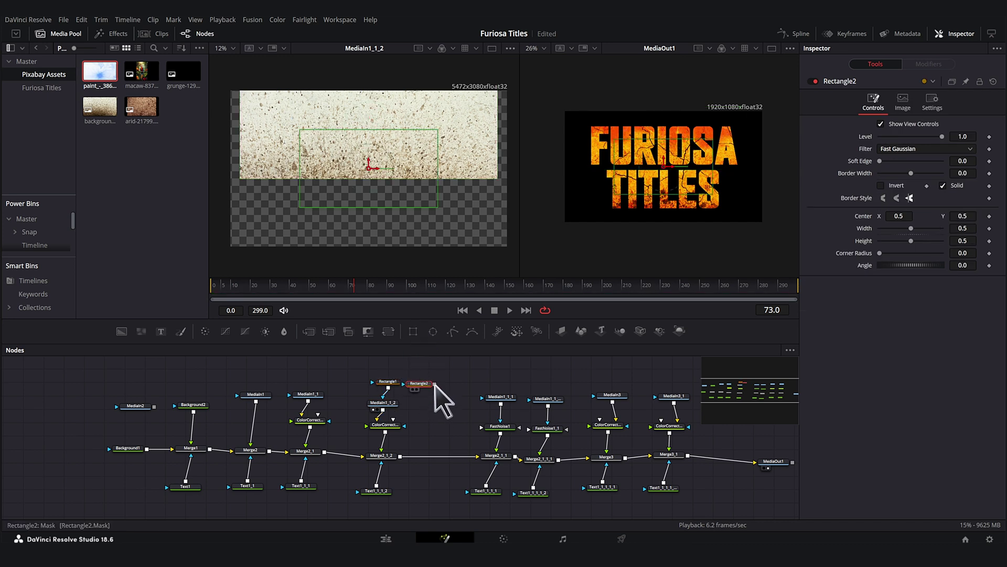
{"action": "left_click_drag", "start_coordinate": [436, 384], "coordinate": [383, 399]}
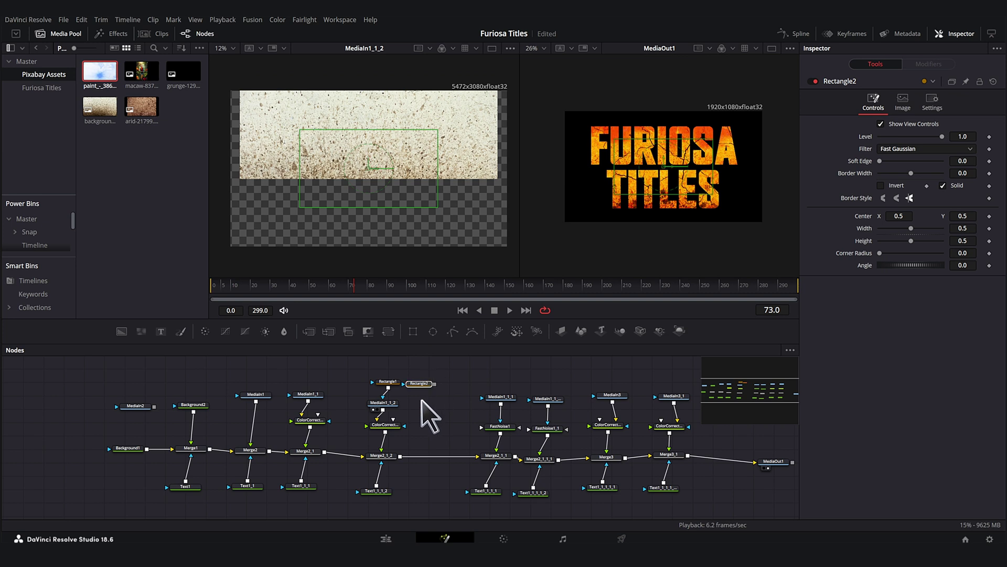
{"action": "key", "text": "Delete"}
- Turn the Rectangle1 mask off and on again to compare the title with and without it
{"action": "left_click", "coordinate": [397, 381]}
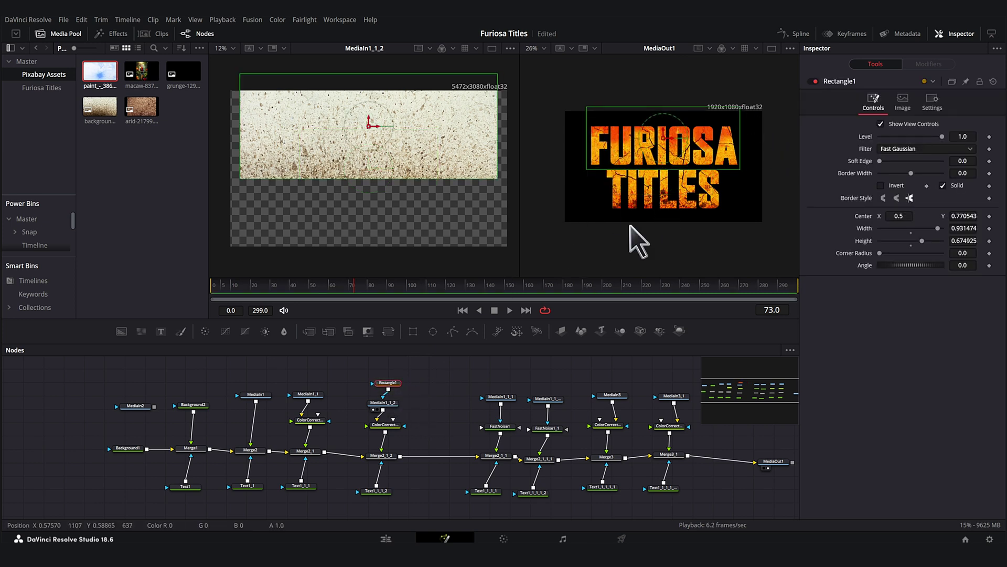
{"action": "left_click", "coordinate": [816, 81]}
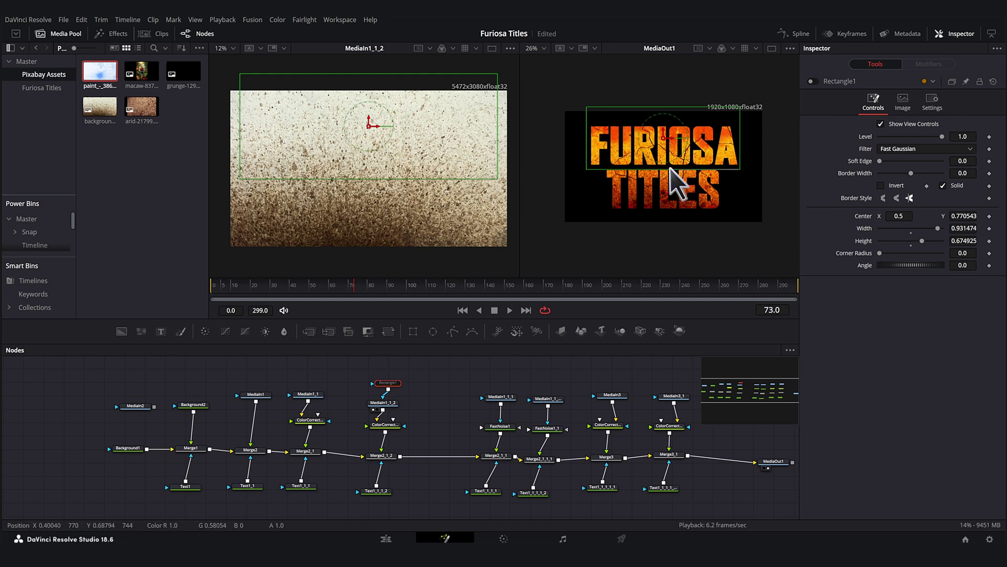
{"action": "left_click", "coordinate": [816, 81]}
- Preview the MediaIn1_1_1 splatter, and shift the Merge2_1_1 and Merge2_1_1_1 node groups left to close the gap after Merge2_1_2
{"action": "left_click_drag", "start_coordinate": [465, 378], "coordinate": [383, 199]}
{"action": "scroll", "coordinate": [379, 195], "scroll_direction": "up", "scroll_amount": 1}
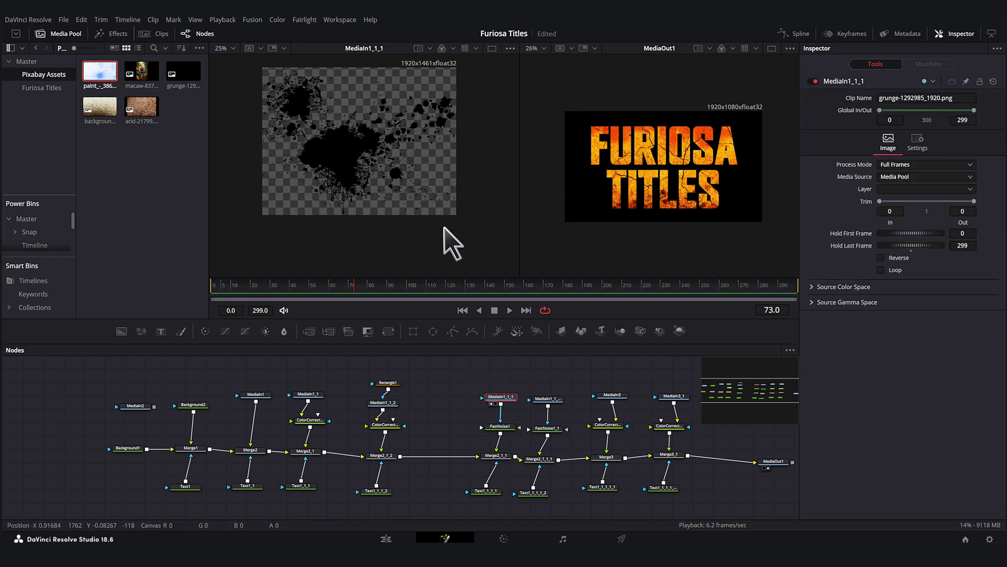
{"action": "left_click_drag", "start_coordinate": [496, 374], "coordinate": [502, 499]}
{"action": "left_click_drag", "start_coordinate": [492, 458], "coordinate": [450, 459]}
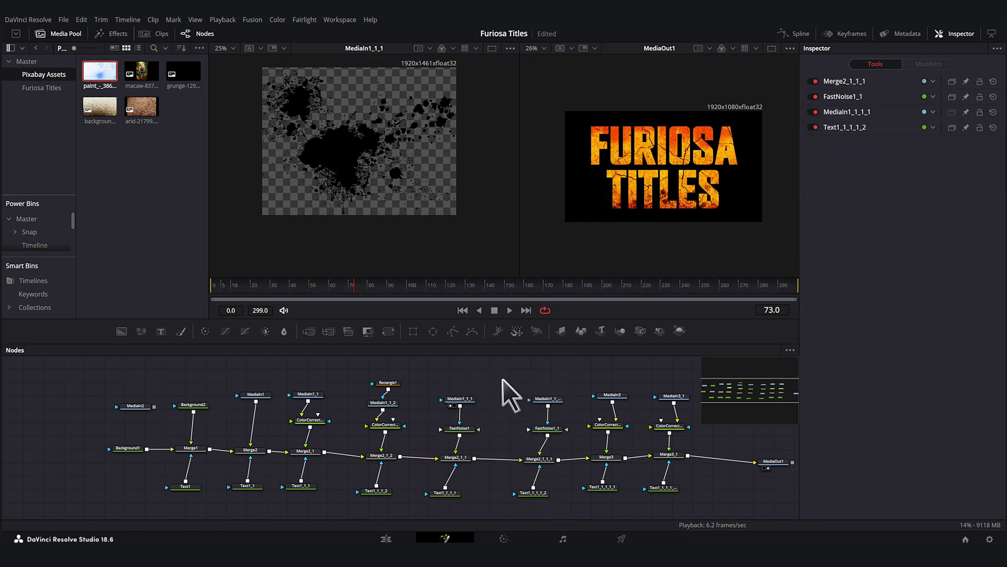
{"action": "left_click_drag", "start_coordinate": [502, 380], "coordinate": [552, 486]}
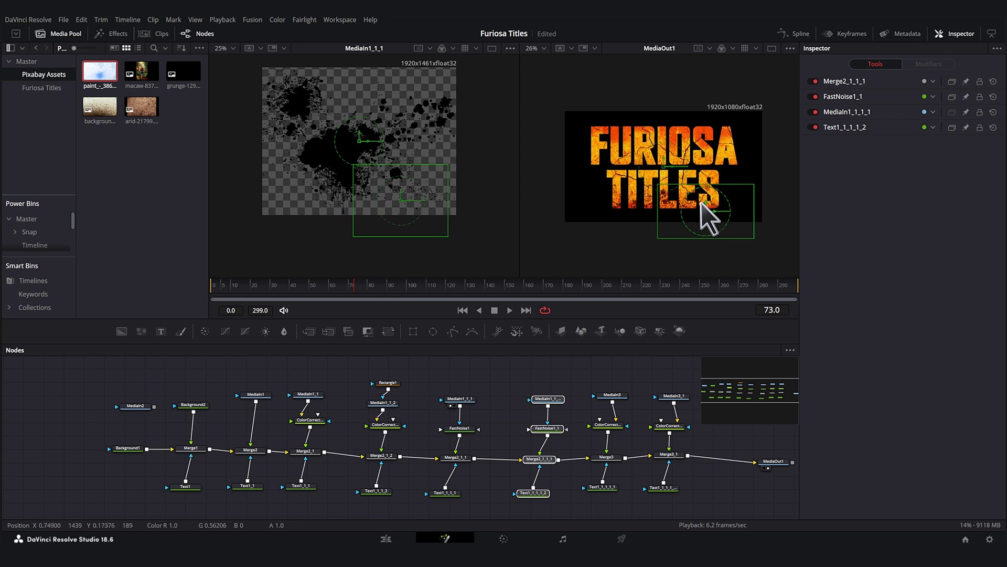
{"action": "scroll", "coordinate": [534, 470], "scroll_direction": "down", "scroll_amount": 1}
{"action": "left_click_drag", "start_coordinate": [550, 456], "coordinate": [525, 455]}
{"action": "left_click", "coordinate": [525, 455]}
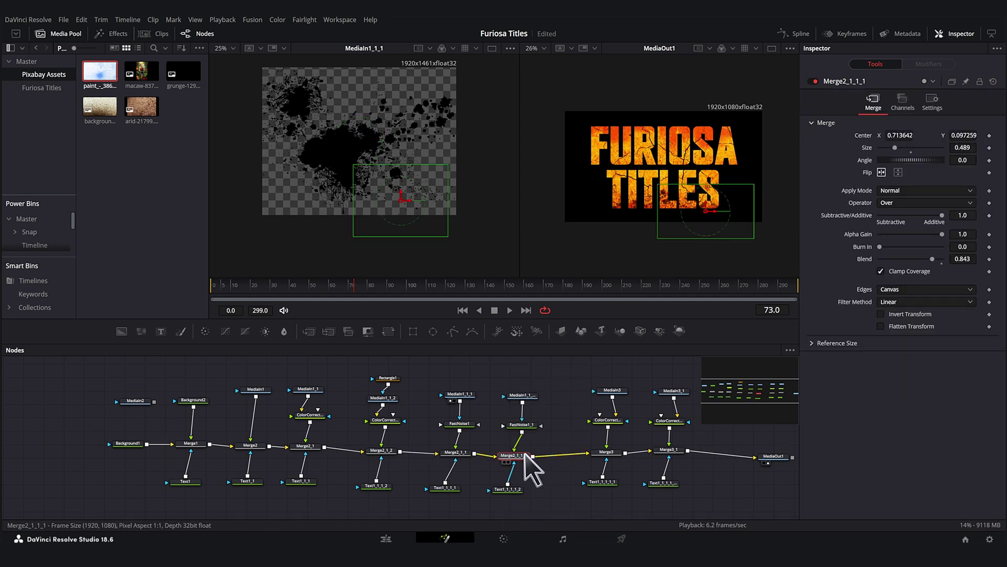
- Preview the second splatter's MediaIn1_1_1_1 image and its FastNoise1_1 output
{"action": "left_click", "coordinate": [519, 394]}
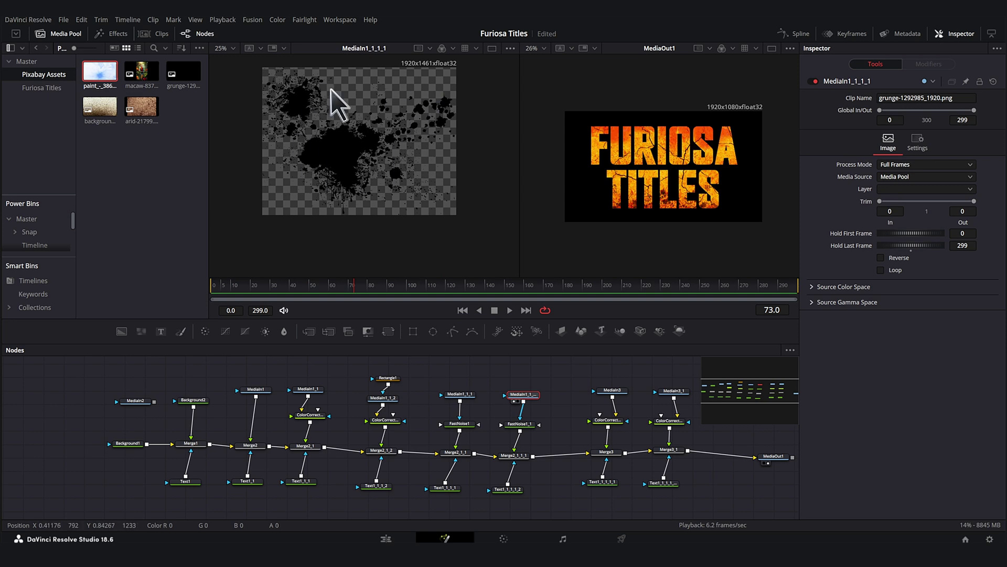
{"action": "left_click", "coordinate": [529, 424]}
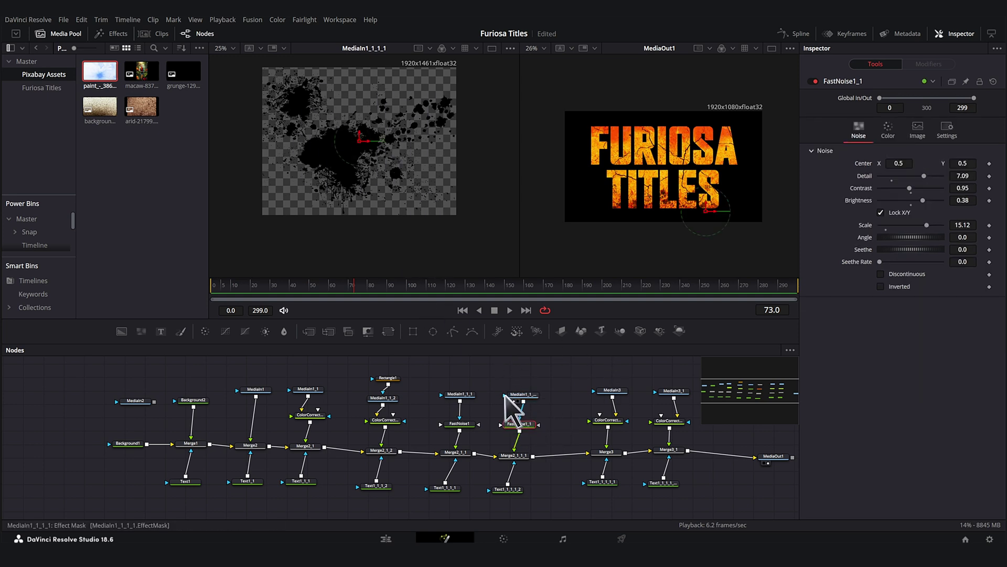
{"action": "key", "text": "1"}
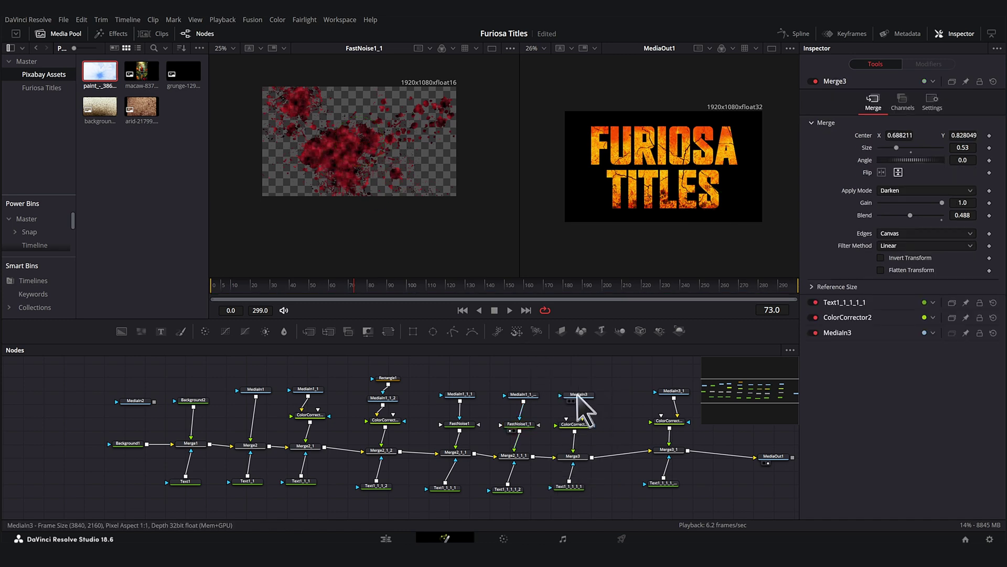
- Preview the MediaIn3 paint clip, and move the Merge3_1 node group left beside Merge3
{"action": "left_click", "coordinate": [578, 394]}
{"action": "key", "text": "1"}
{"action": "left_click_drag", "start_coordinate": [605, 405], "coordinate": [535, 404]}
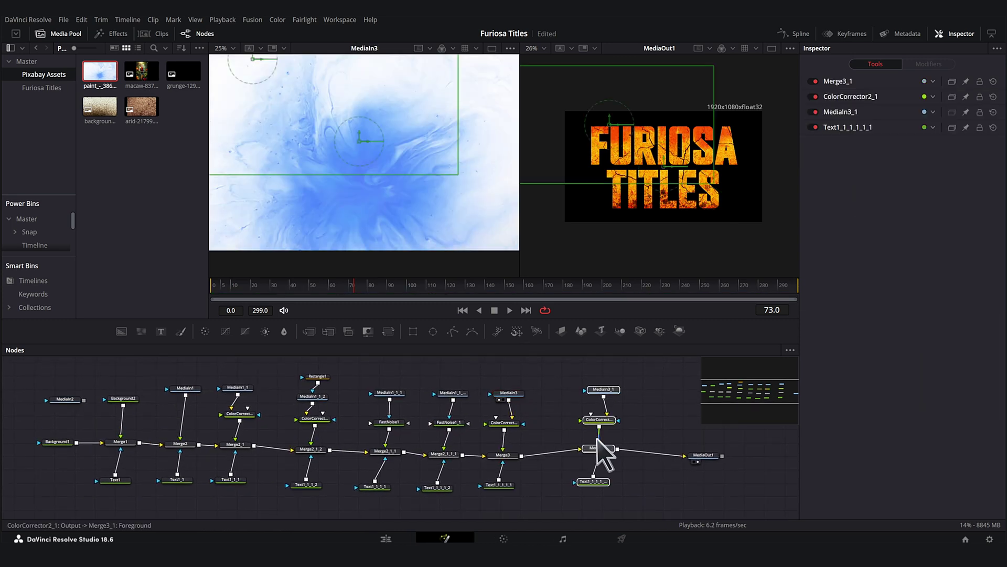
{"action": "left_click_drag", "start_coordinate": [597, 446], "coordinate": [569, 451]}
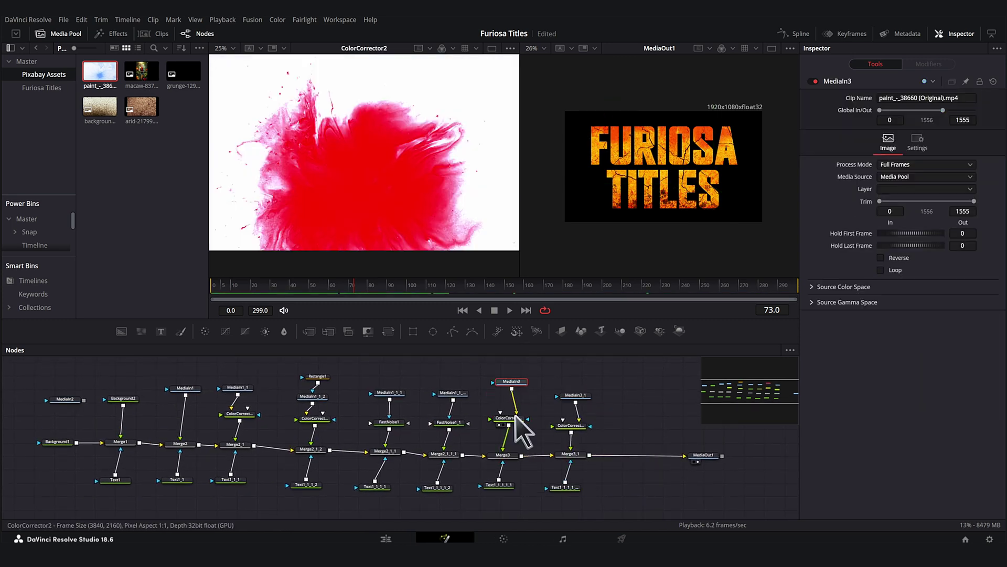
- Examine ColorCorrector2's red tint, the MediaIn3_1 paint clip, the Merge3_1 settings and the finished title with its whole node chain
{"action": "left_click", "coordinate": [515, 417]}
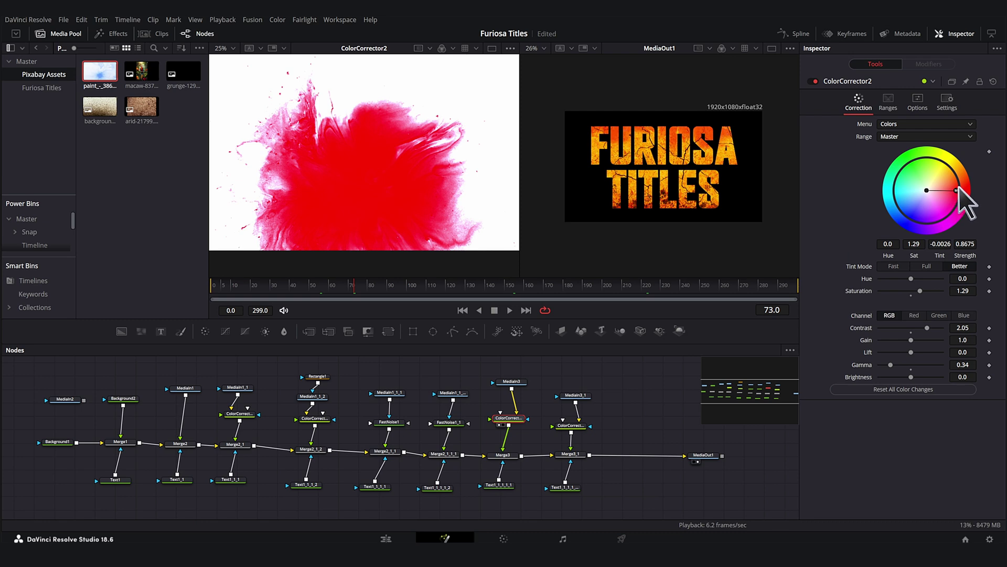
{"action": "left_click_drag", "start_coordinate": [959, 187], "coordinate": [955, 190]}
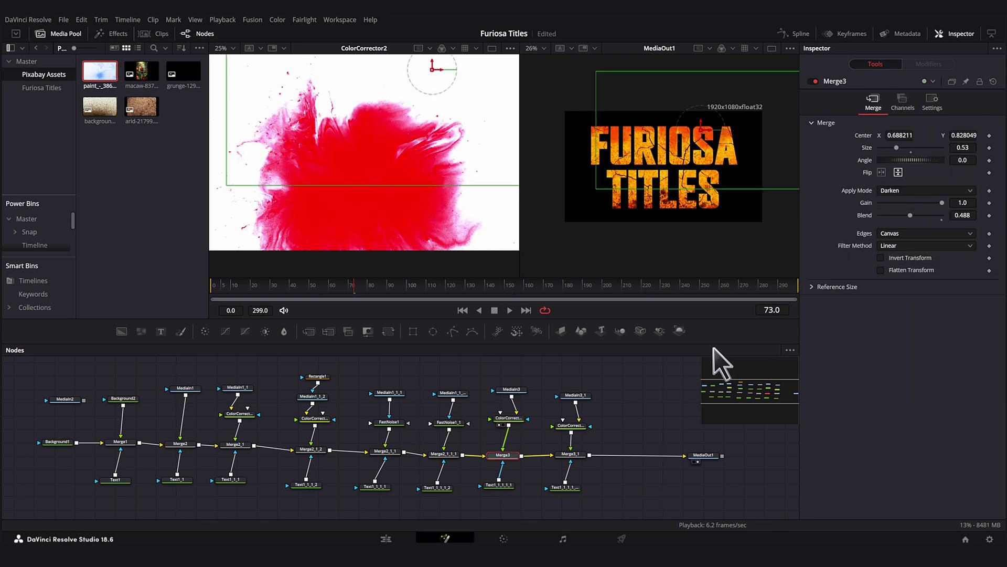
{"action": "left_click", "coordinate": [575, 394]}
{"action": "key", "text": "1"}
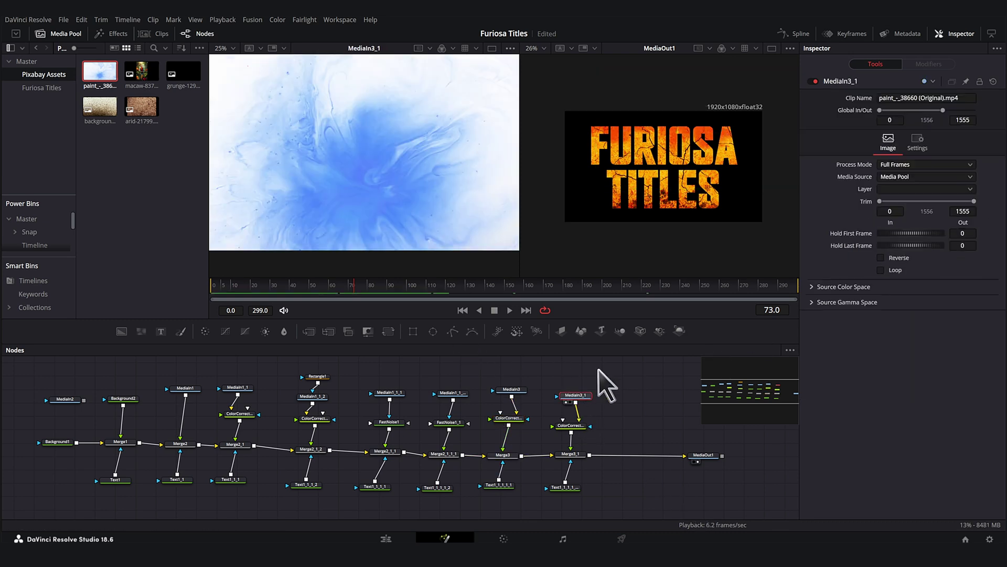
{"action": "left_click_drag", "start_coordinate": [599, 369], "coordinate": [546, 487]}
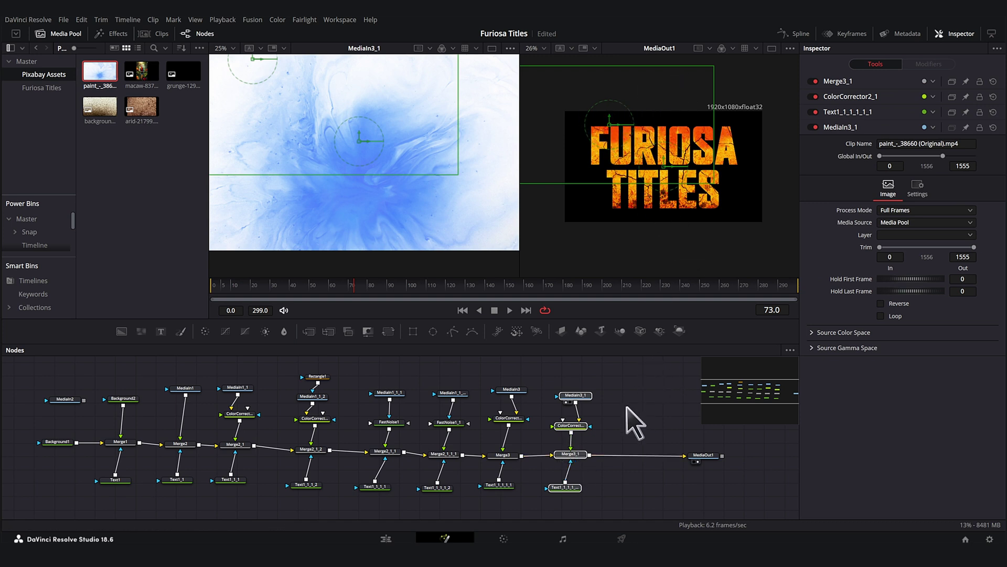
{"action": "left_click", "coordinate": [571, 453]}
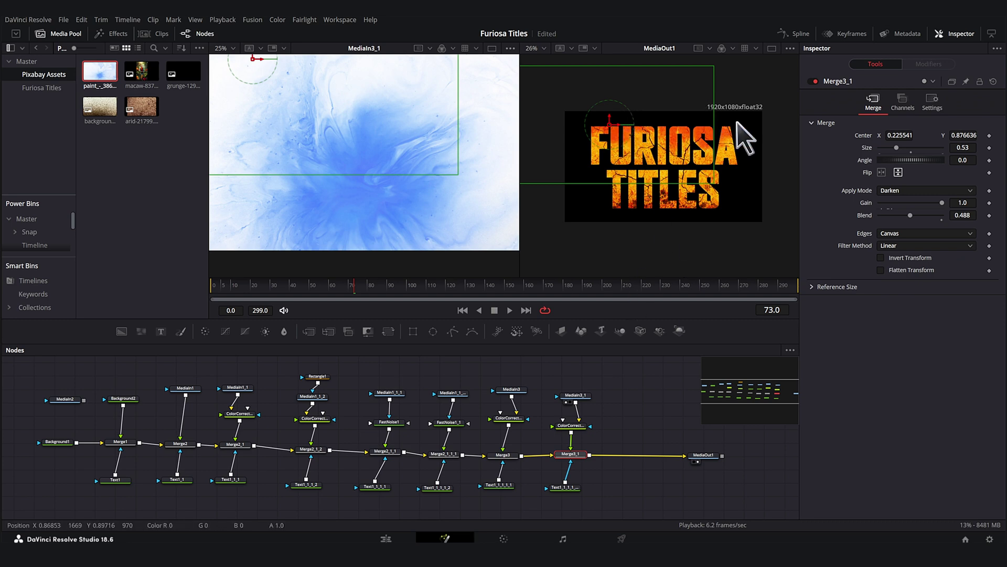
{"action": "left_click", "coordinate": [607, 405]}
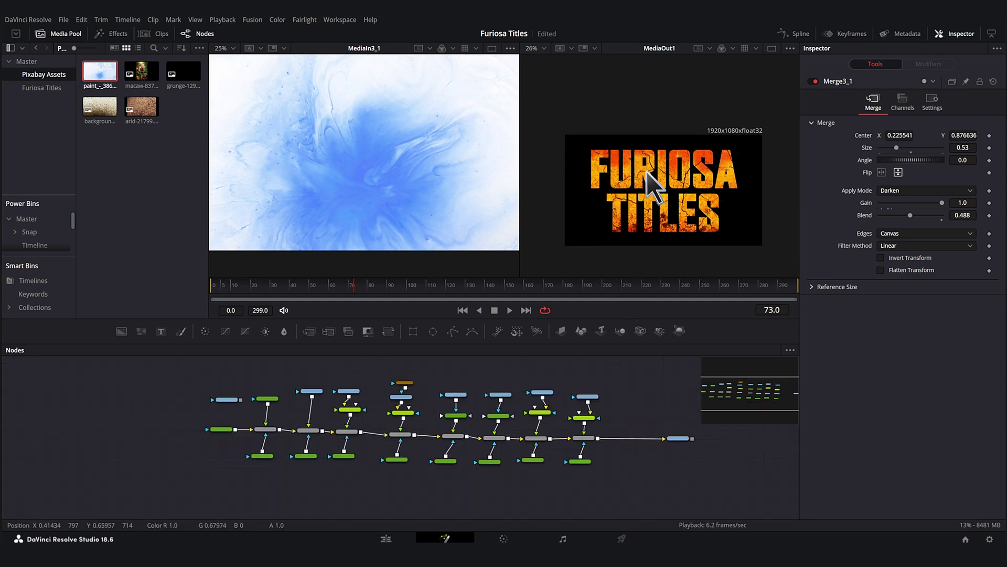
{"action": "scroll", "coordinate": [648, 176], "scroll_direction": "up", "scroll_amount": 1}
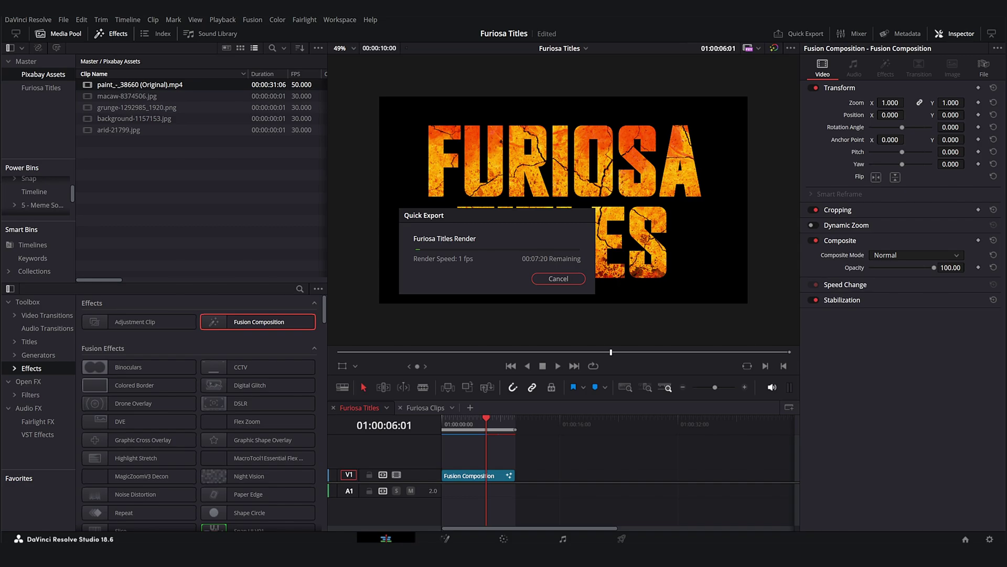